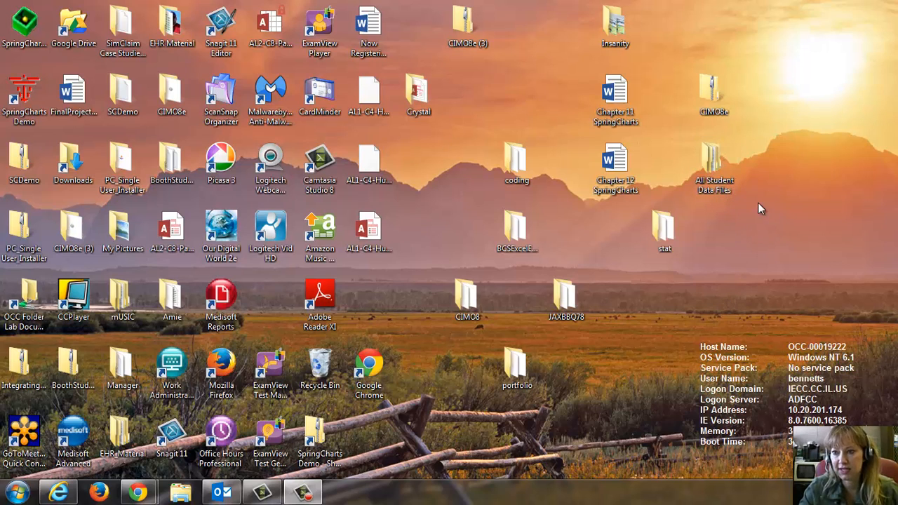
# - Open FCTLakeTahoeSkiing from the WordS2 folder under All Student Data Files > Word, and enable it for editing
pyautogui.doubleClick(716, 165)
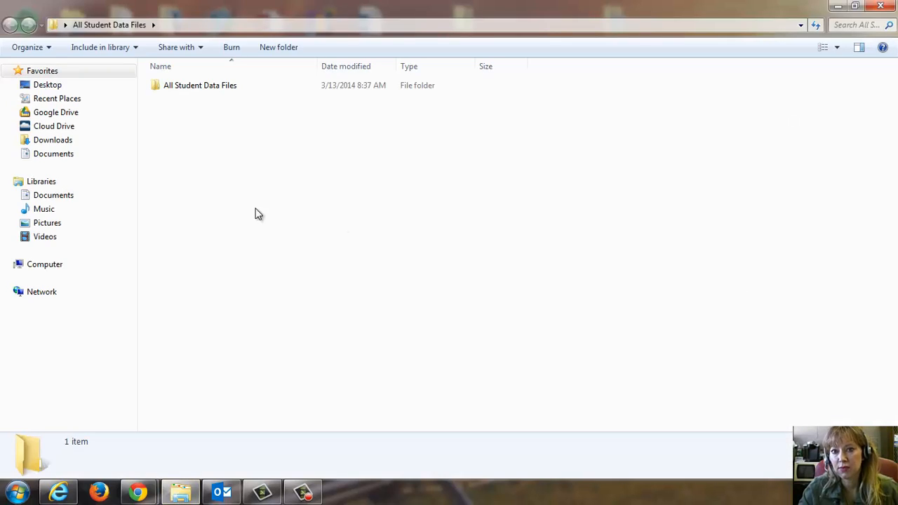
pyautogui.doubleClick(207, 92)
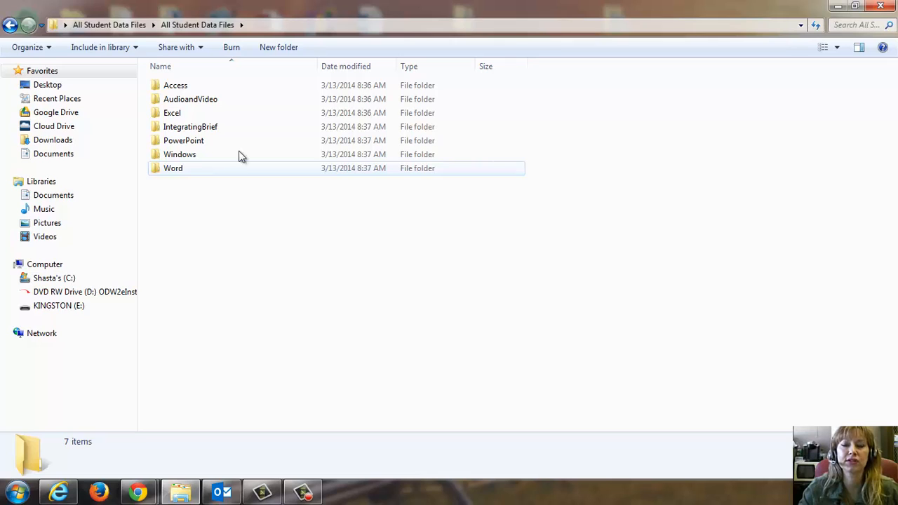
pyautogui.doubleClick(168, 168)
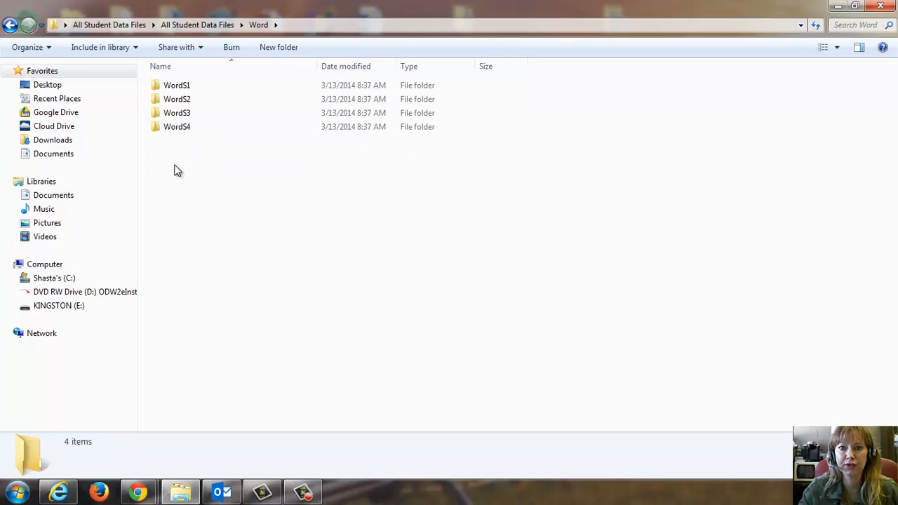
pyautogui.doubleClick(191, 99)
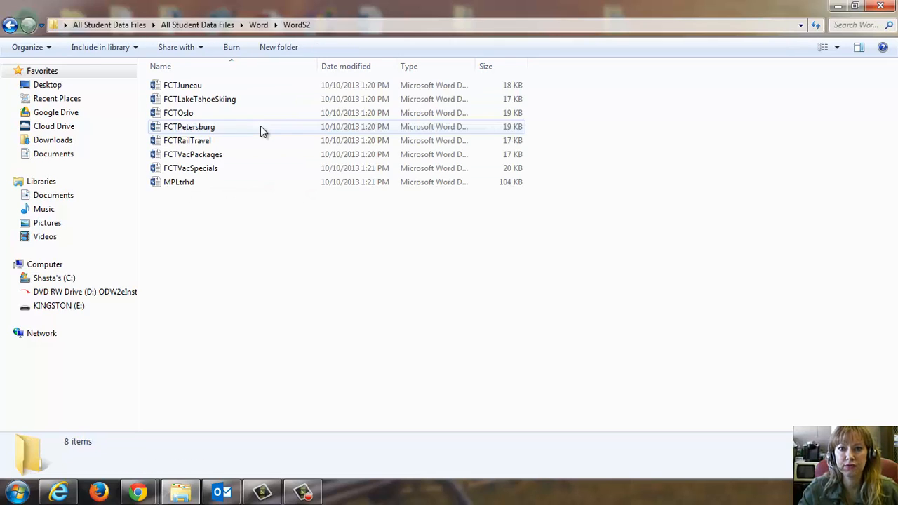
pyautogui.doubleClick(197, 102)
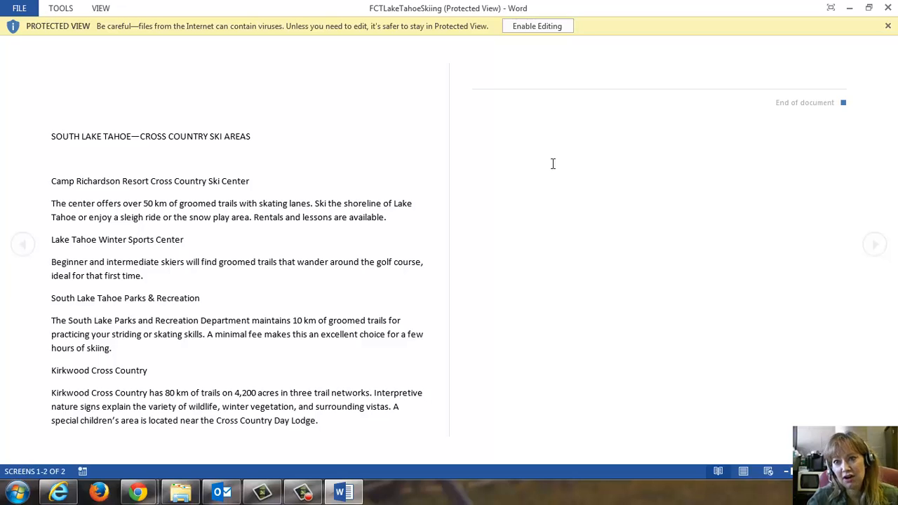
pyautogui.click(531, 28)
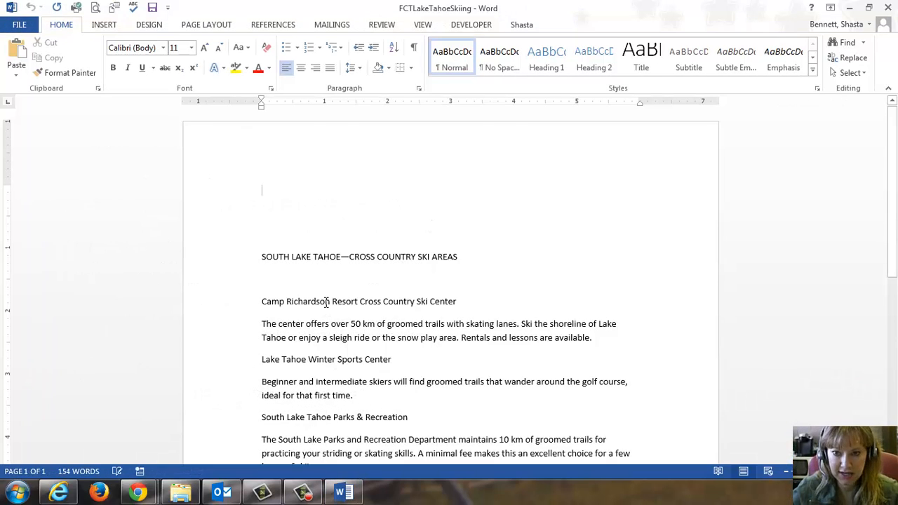
# - Format the entire document's text in 12-point Constantia
pyautogui.hotkey('ctrl', 'a')
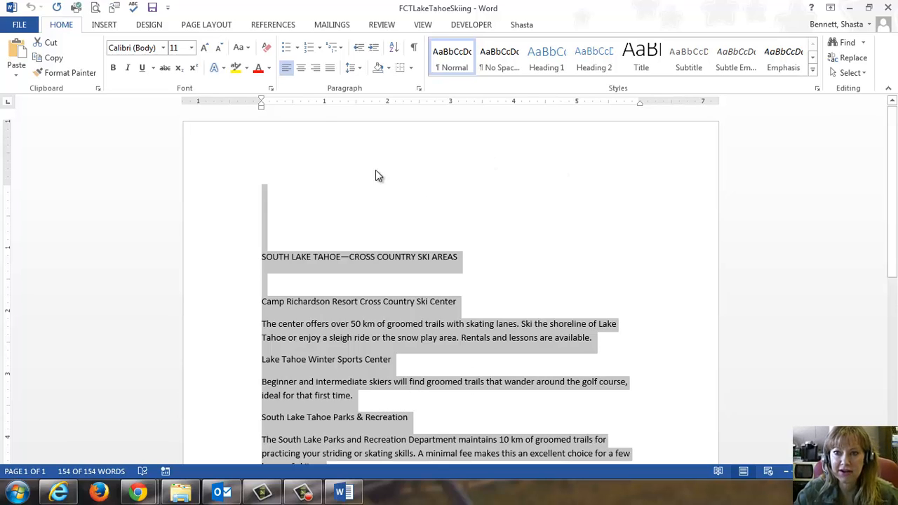
pyautogui.click(191, 48)
pyautogui.click(175, 116)
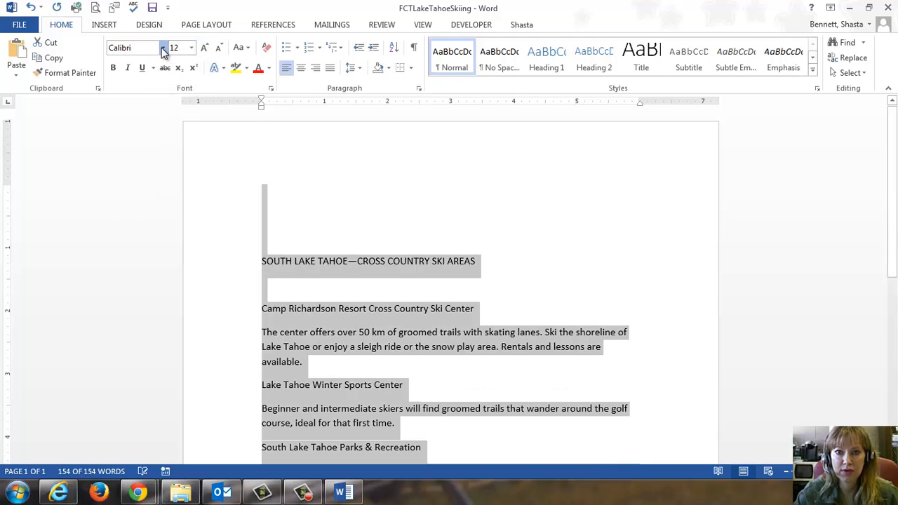
pyautogui.click(163, 49)
pyautogui.write('Constantia')
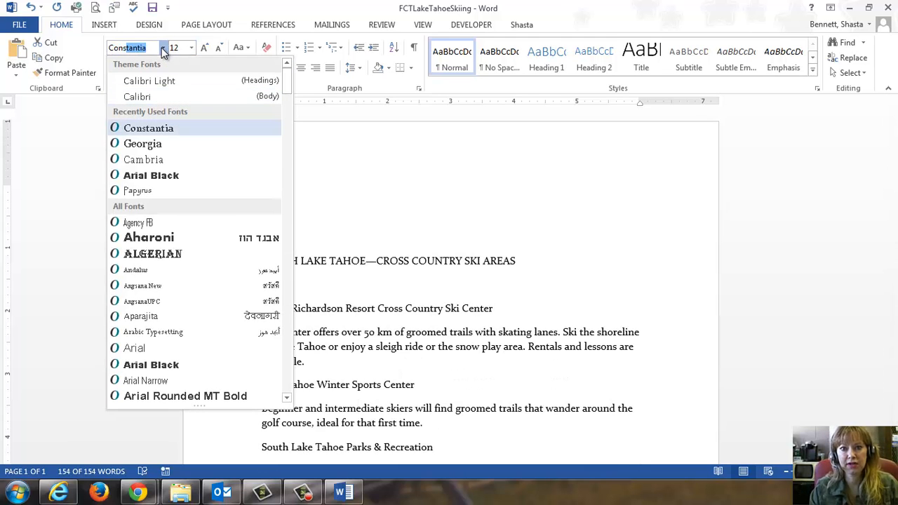
pyautogui.press('Return')
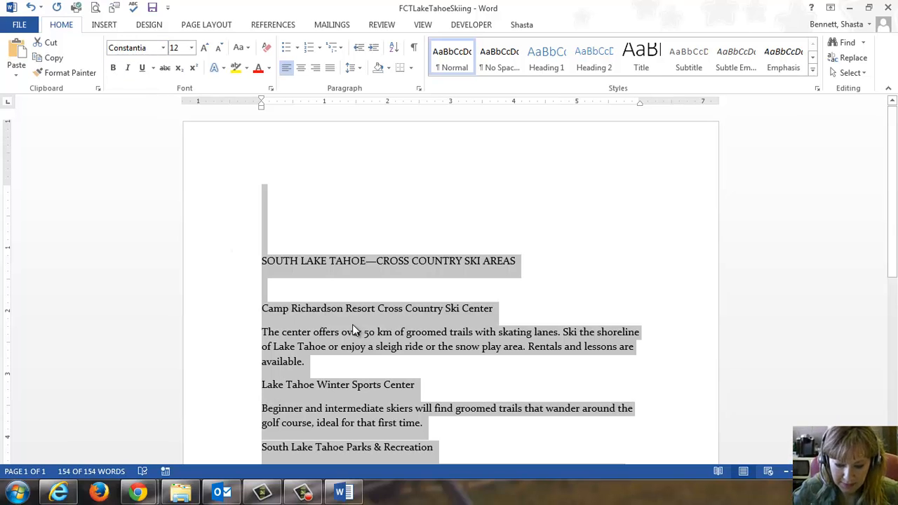
# - Format the title line "SOUTH LAKE TAHOE—CROSS COUNTRY SKI AREAS" in 14-point Calibri (Body)
pyautogui.click(384, 332)
pyautogui.moveTo(523, 260); pyautogui.dragTo(294, 261)
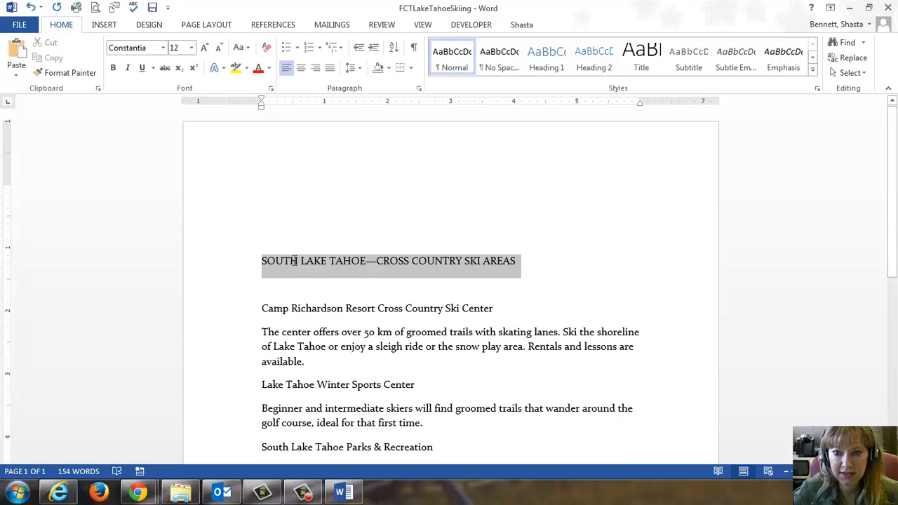
pyautogui.click(204, 48)
pyautogui.click(163, 49)
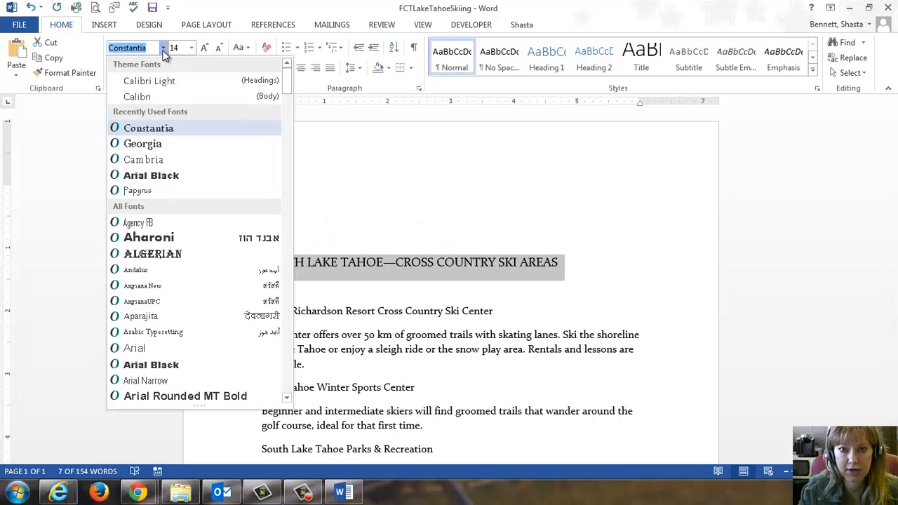
pyautogui.click(157, 98)
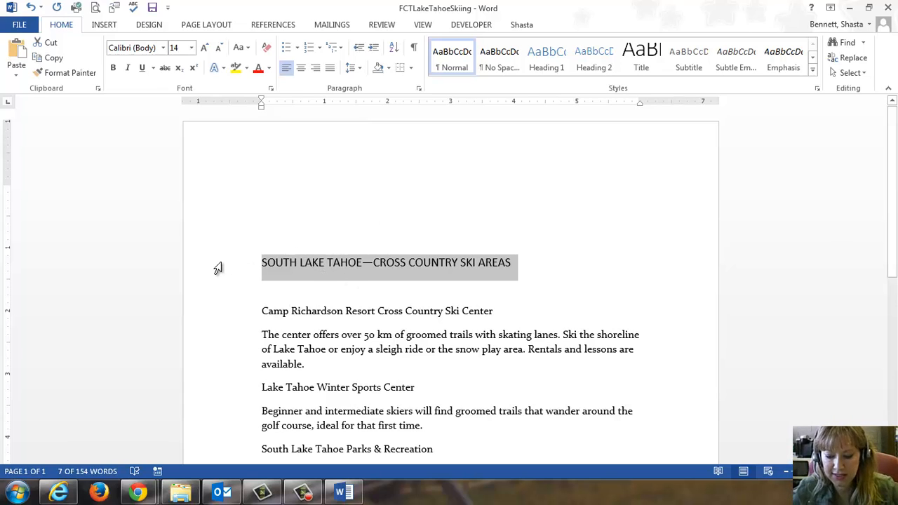
# - Format the "Camp Richardson Resort Cross Country Ski Center" subheading in bold 14-point Calibri
pyautogui.moveTo(262, 311); pyautogui.dragTo(501, 313)
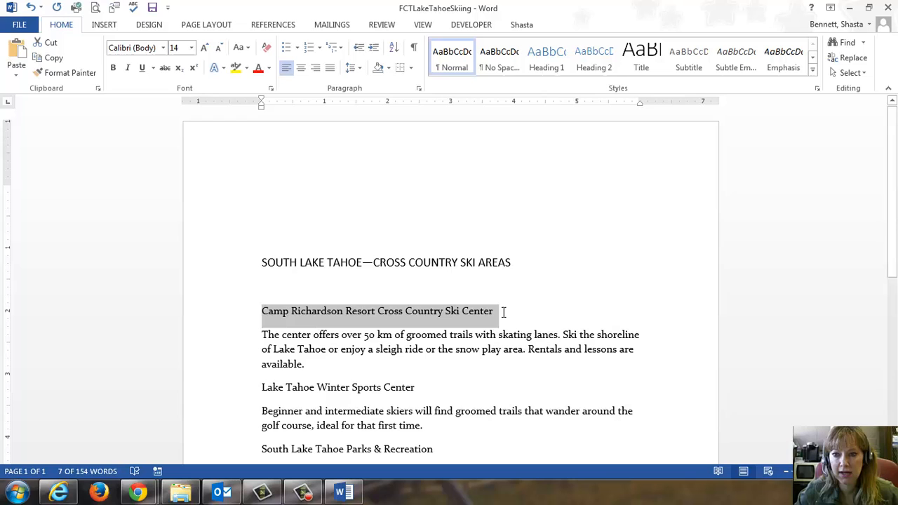
pyautogui.click(190, 48)
pyautogui.click(175, 113)
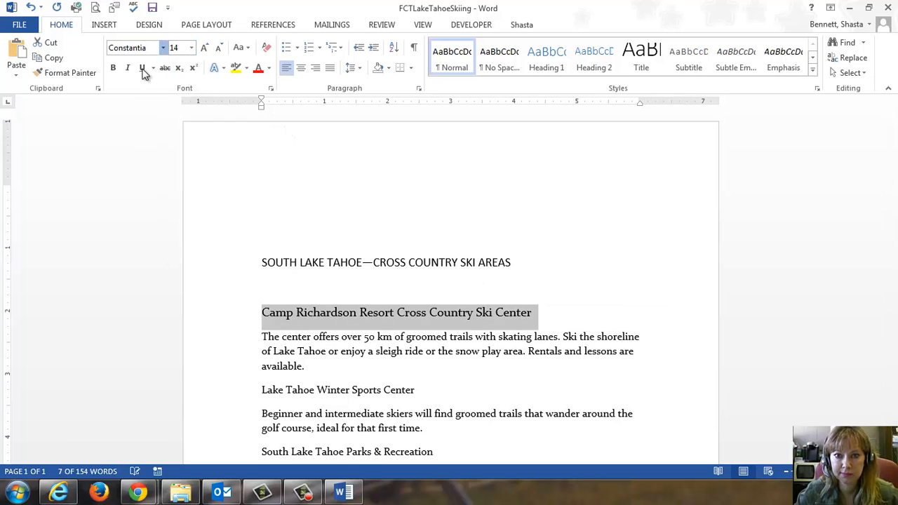
pyautogui.click(163, 47)
pyautogui.click(139, 86)
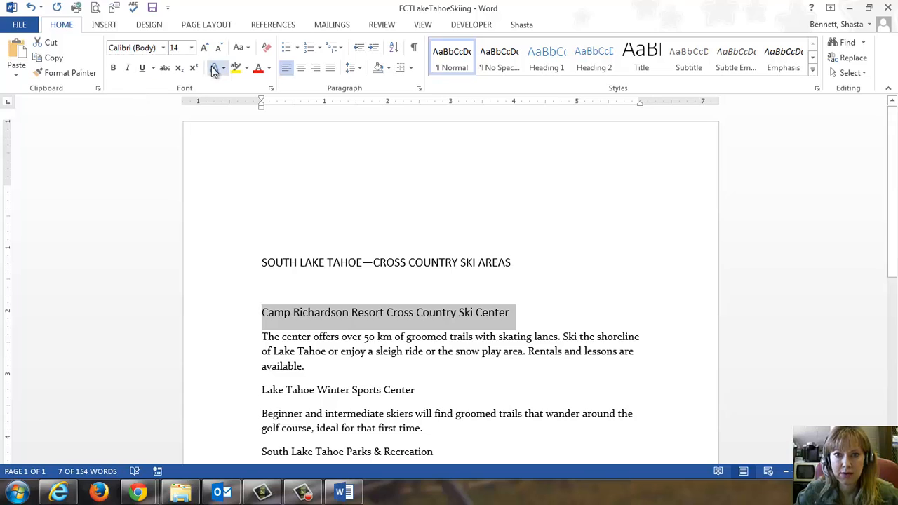
pyautogui.click(115, 69)
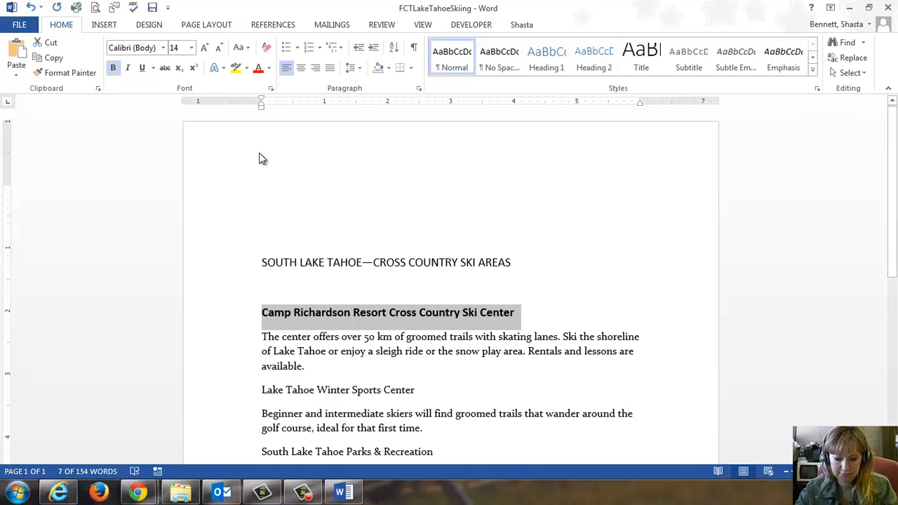
# - Copy the Camp Richardson subheading's formatting to the Lake Tahoe Winter Sports Center, South Lake Tahoe Parks & Recreation and Kirkwood Cross Country subheadings with Format Painter
pyautogui.click(75, 73)
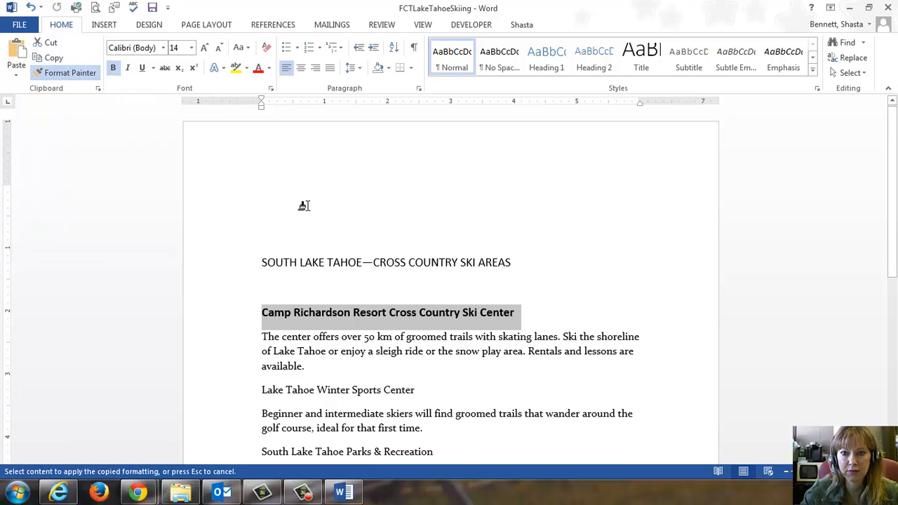
pyautogui.scroll(-3, 291, 331)
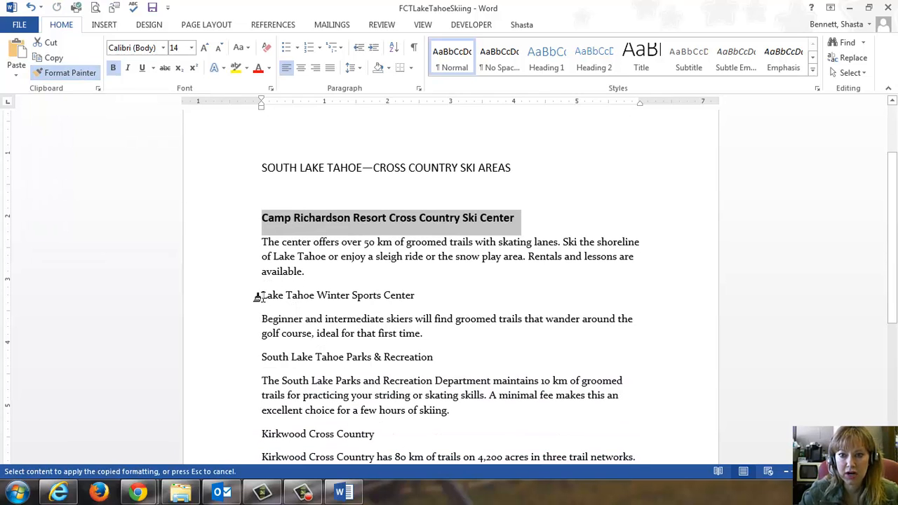
pyautogui.moveTo(259, 298); pyautogui.dragTo(474, 303)
pyautogui.scroll(-4, 393, 298)
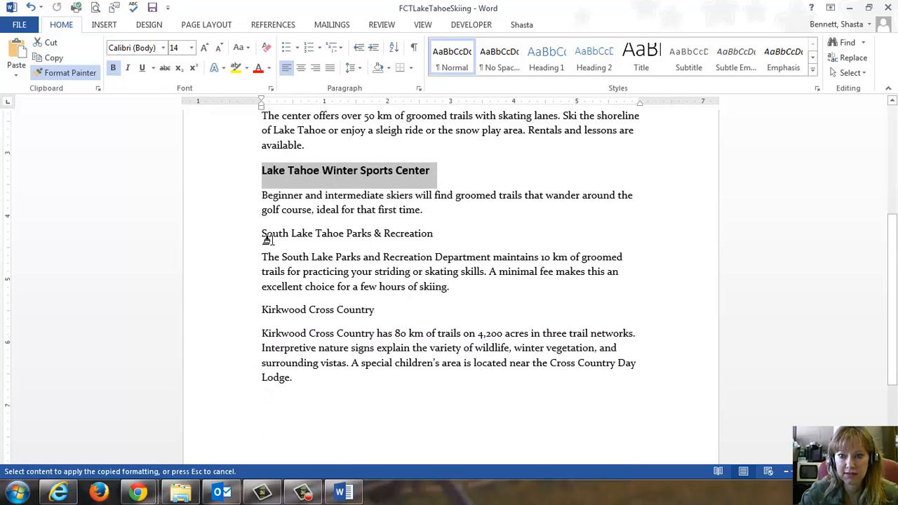
pyautogui.moveTo(265, 234); pyautogui.dragTo(436, 234)
pyautogui.scroll(-1, 291, 335)
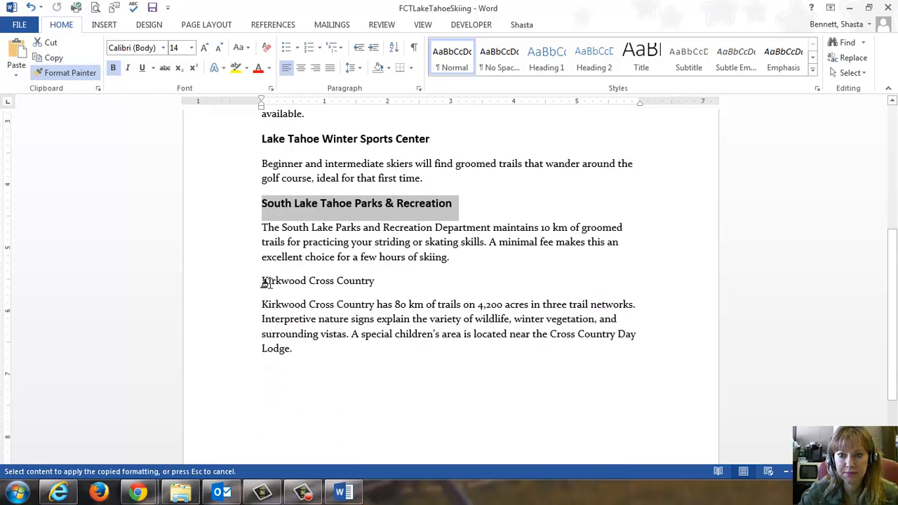
pyautogui.moveTo(267, 280); pyautogui.dragTo(377, 281)
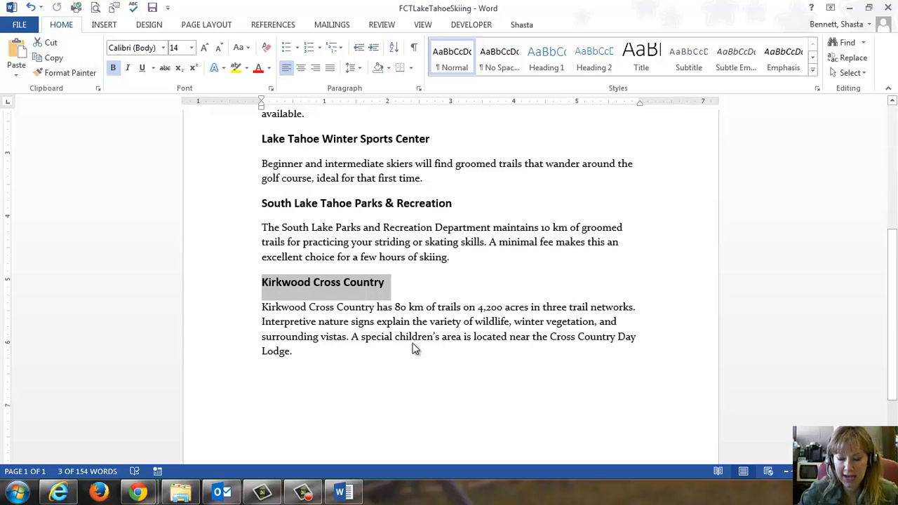
# - Set the line spacing of the entire document to Multiple at 1.3
pyautogui.scroll(4, 415, 349)
pyautogui.scroll(1, 411, 335)
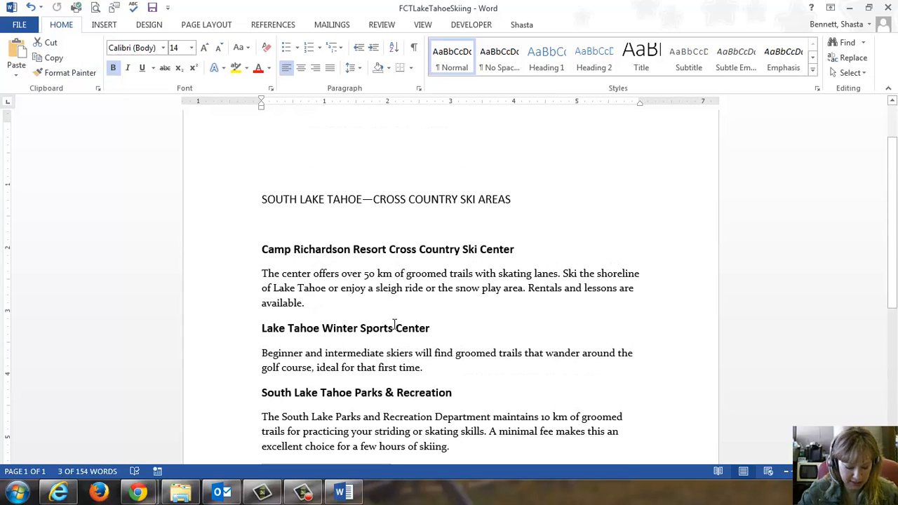
pyautogui.hotkey('ctrl', 'a')
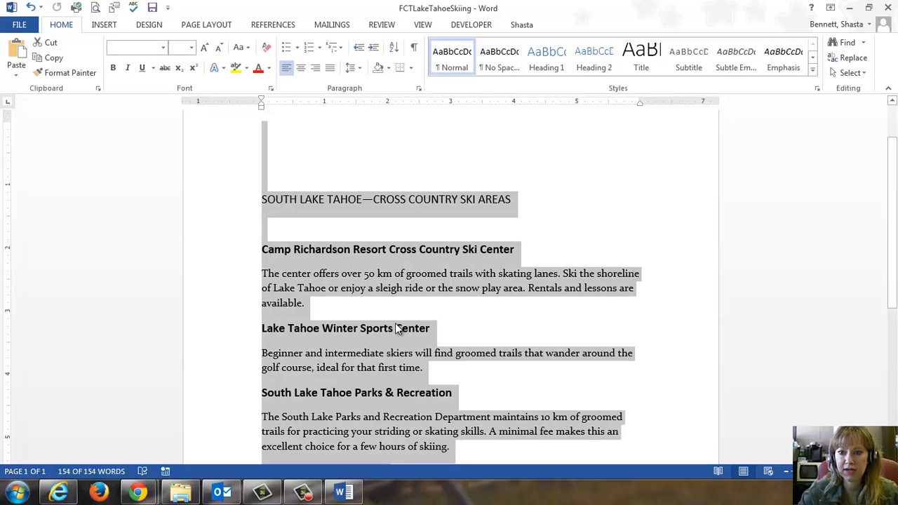
pyautogui.click(355, 67)
pyautogui.click(353, 179)
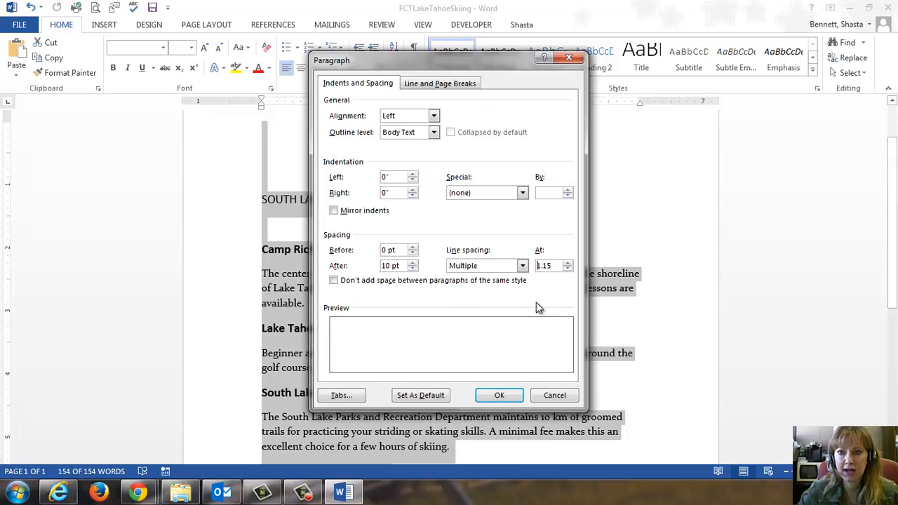
pyautogui.click(556, 266)
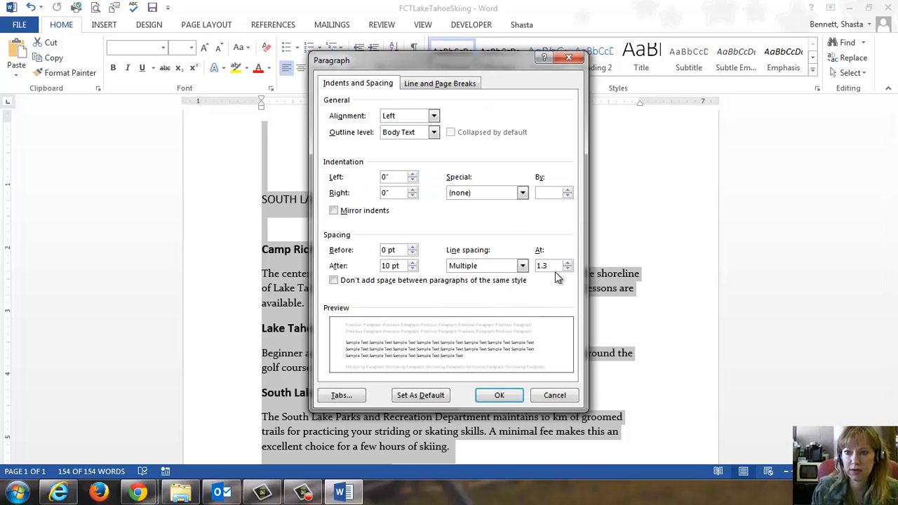
pyautogui.press('Return')
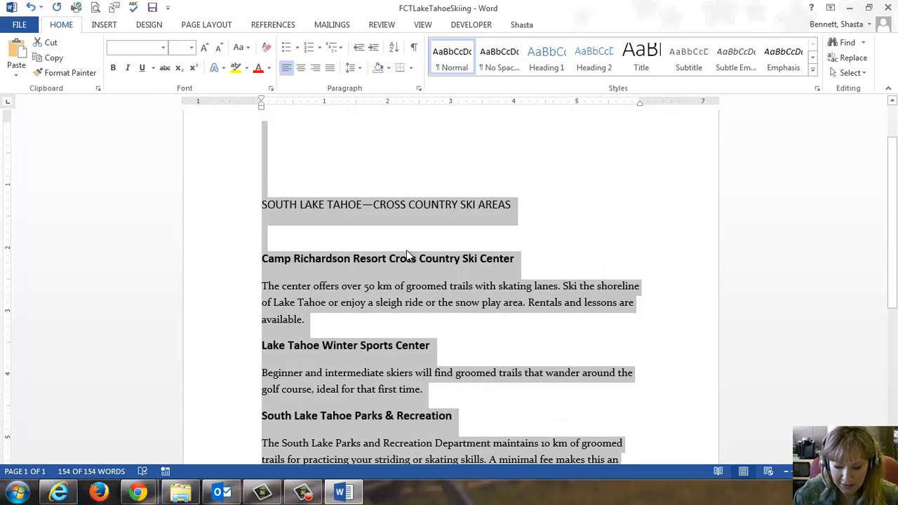
# - Remove the spacing after the title paragraph "SOUTH LAKE TAHOE—CROSS COUNTRY SKI AREAS"
pyautogui.scroll(1, 330, 253)
pyautogui.click(344, 236)
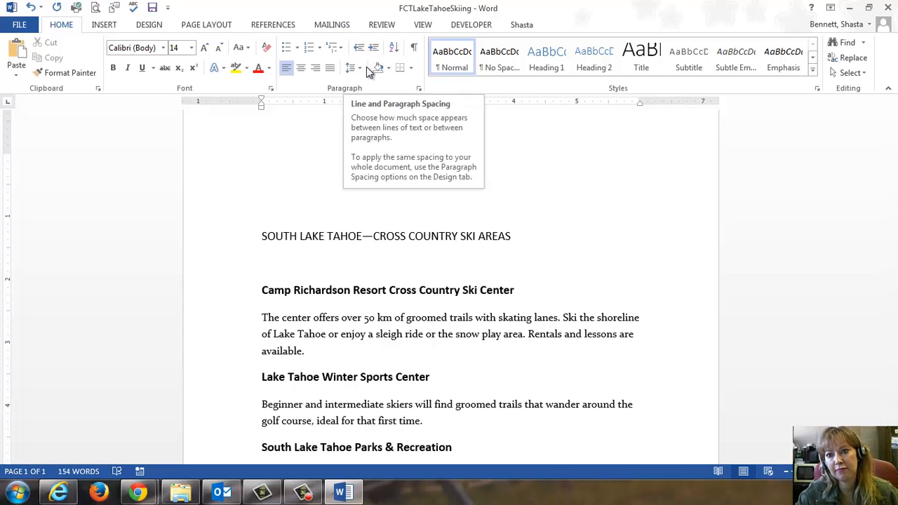
pyautogui.click(421, 90)
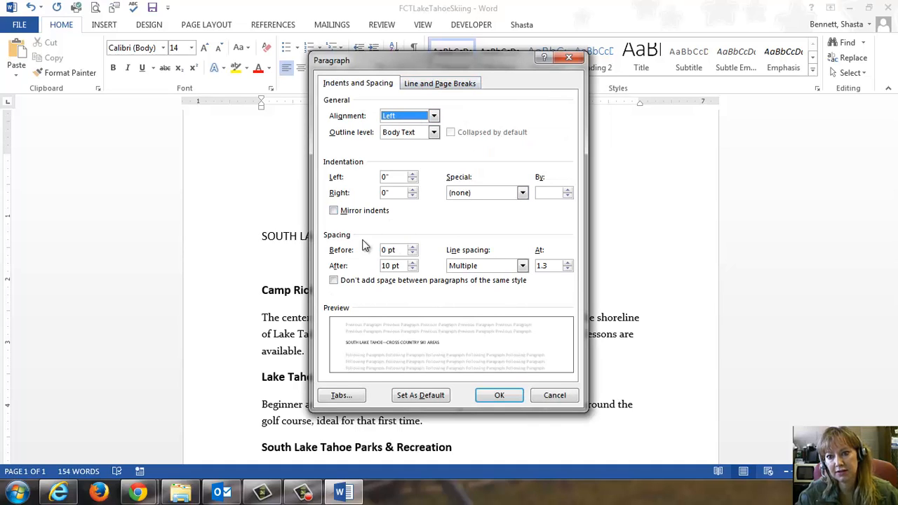
pyautogui.click(414, 271)
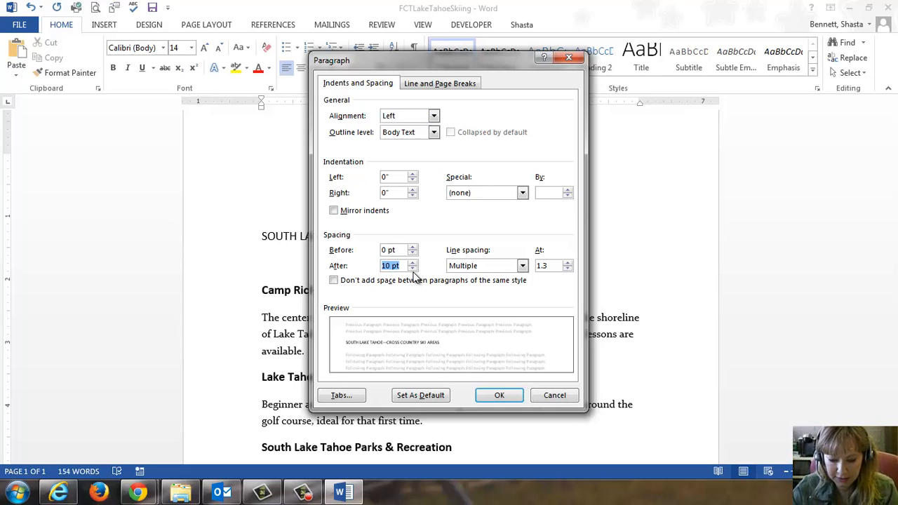
pyautogui.click(413, 270)
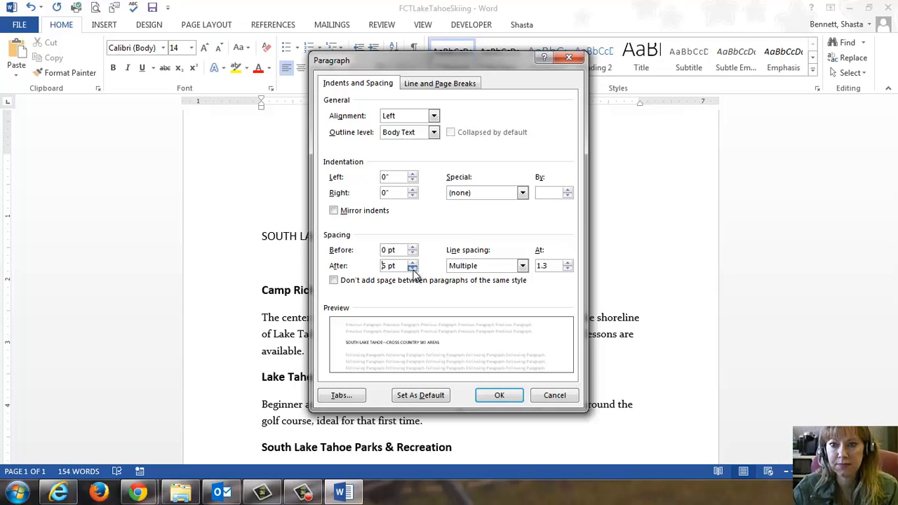
pyautogui.click(499, 395)
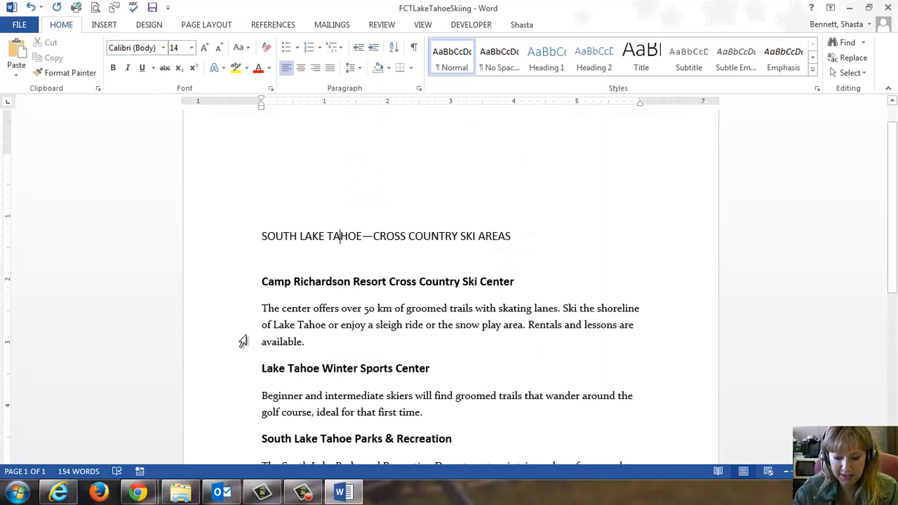
# - Set the spacing after the "Camp Richardson Resort Cross Country Ski Center" subheading to 6 pt
pyautogui.scroll(-1, 241, 341)
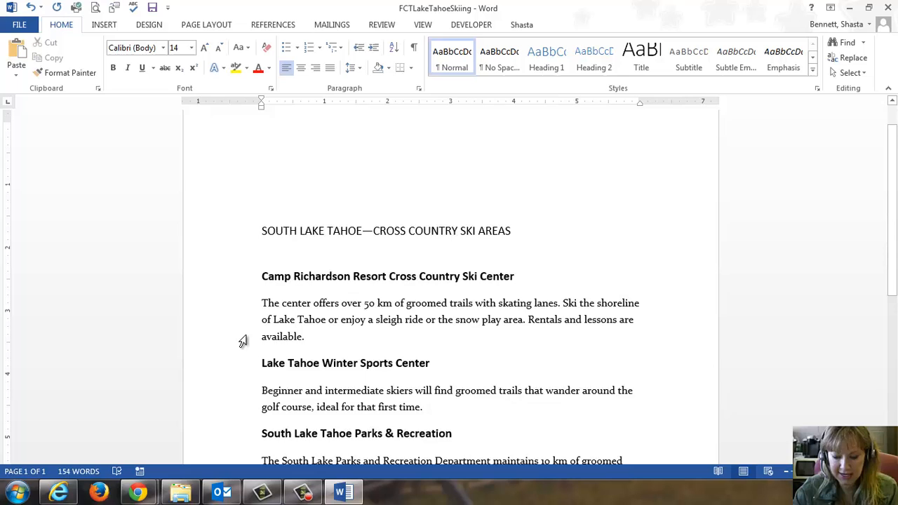
pyautogui.click(332, 251)
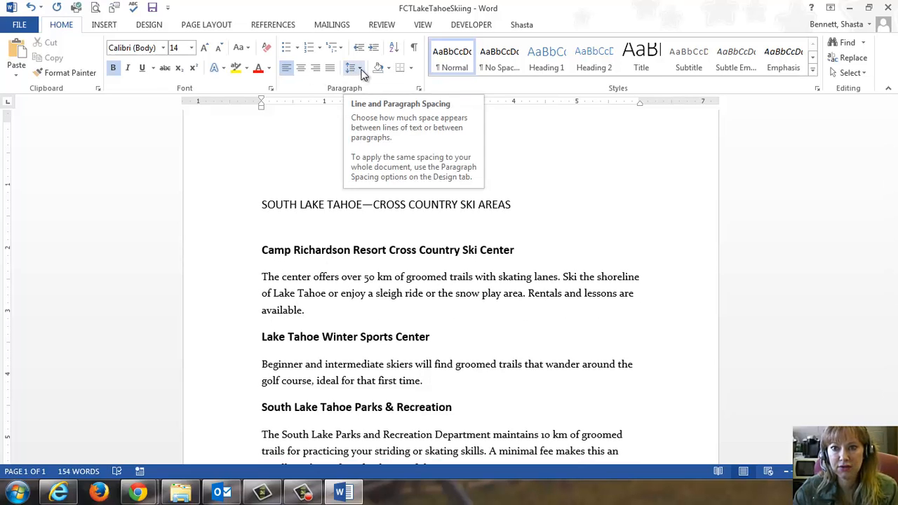
pyautogui.click(359, 70)
pyautogui.click(388, 181)
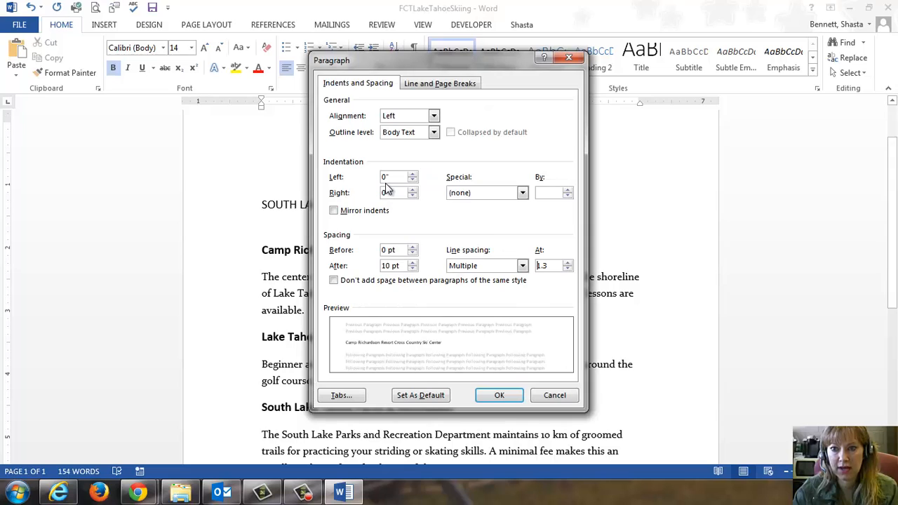
pyautogui.click(413, 268)
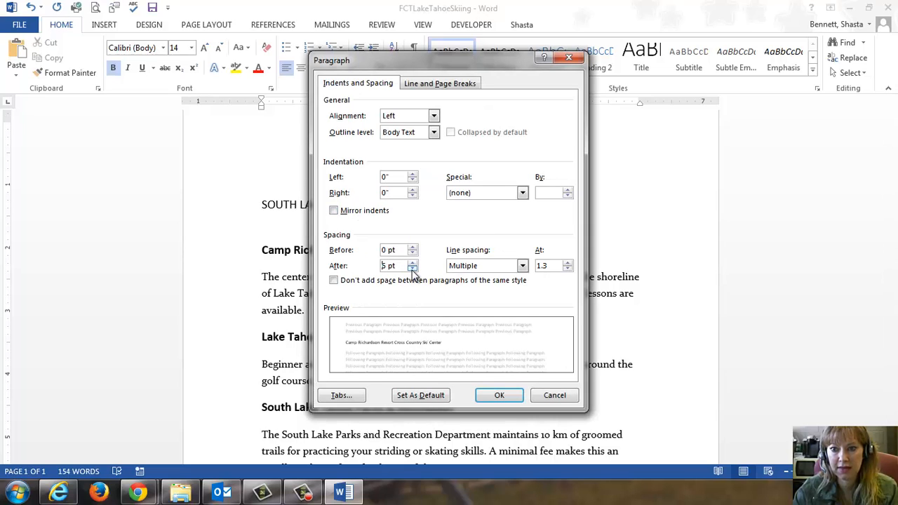
pyautogui.click(499, 395)
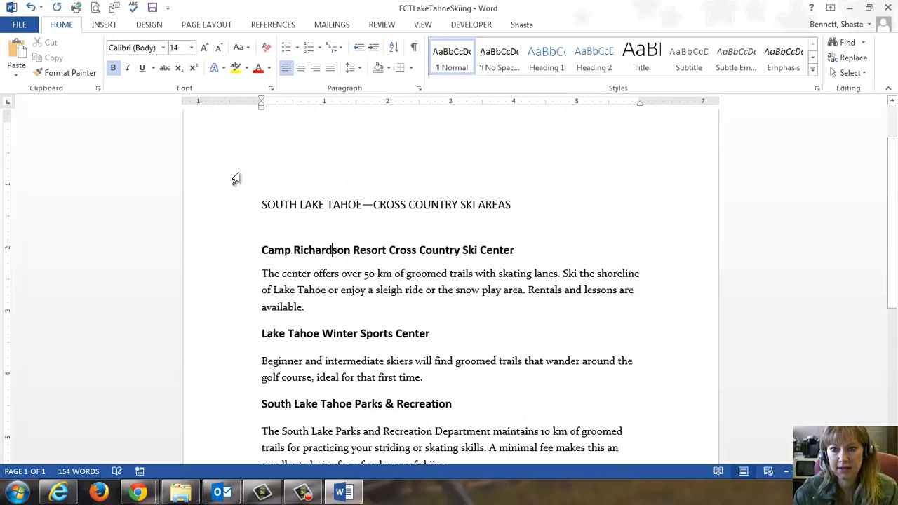
# - Copy the Camp Richardson subheading's paragraph spacing to the other three subheadings with Format Painter
pyautogui.click(77, 74)
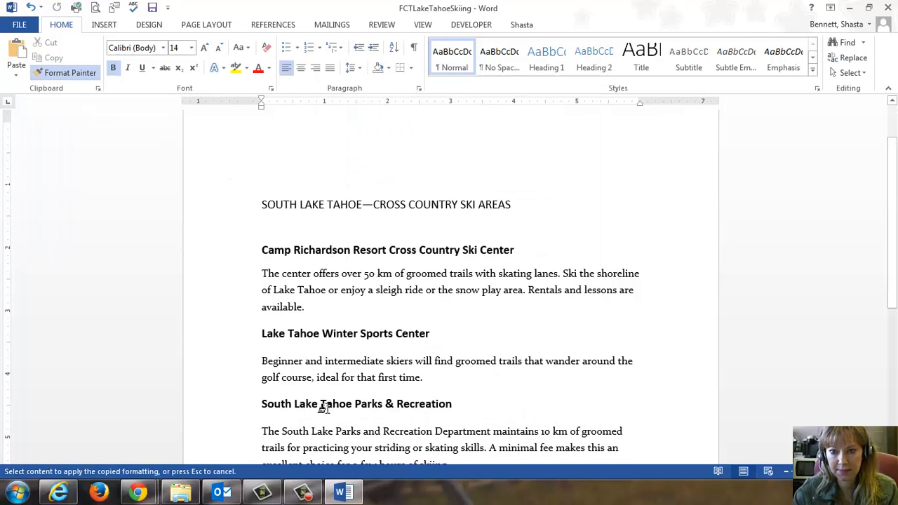
pyautogui.scroll(-3, 326, 405)
pyautogui.scroll(-2, 315, 357)
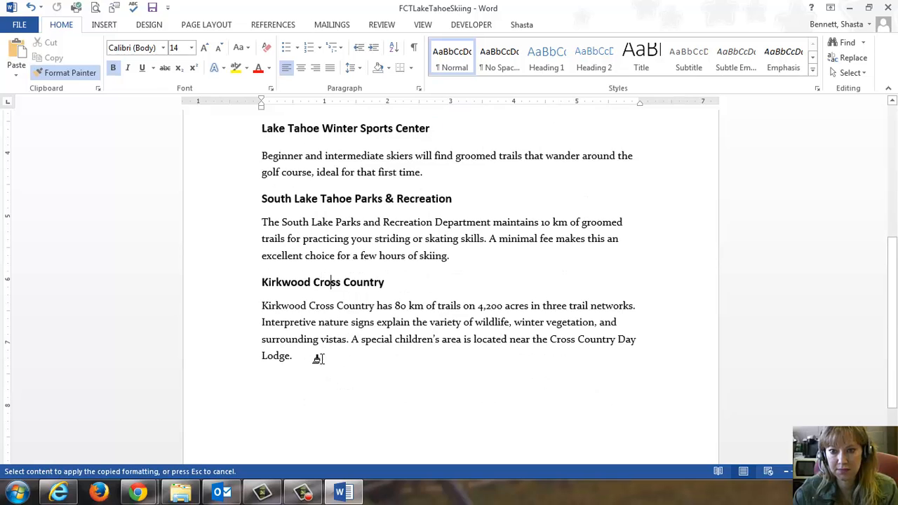
pyautogui.scroll(3, 317, 261)
pyautogui.click(321, 239)
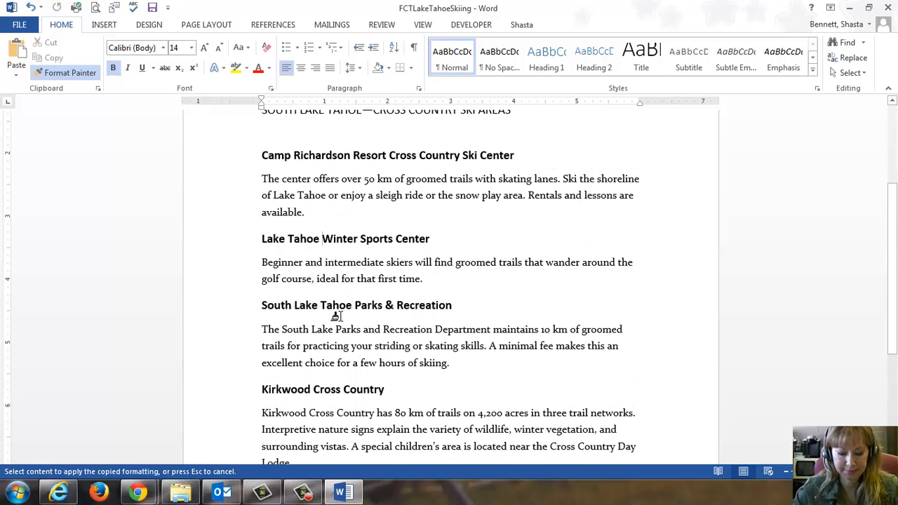
pyautogui.press('Escape')
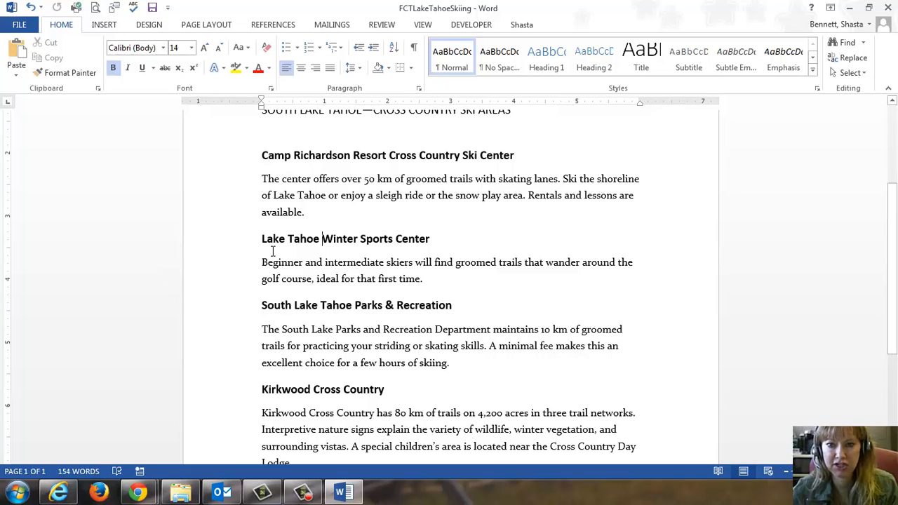
# - Indent the body paragraph under the Camp Richardson subheading by one level and justify it
pyautogui.click(262, 184)
pyautogui.scroll(1, 293, 232)
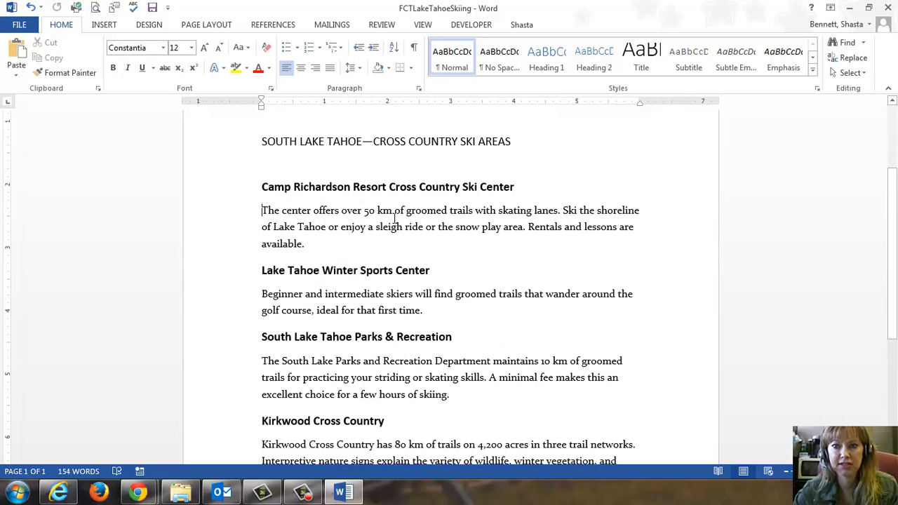
pyautogui.click(375, 48)
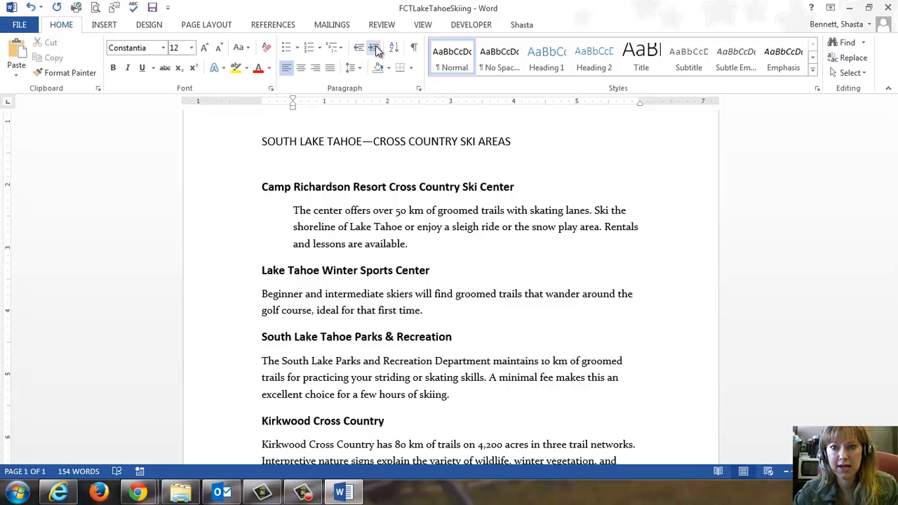
pyautogui.click(330, 68)
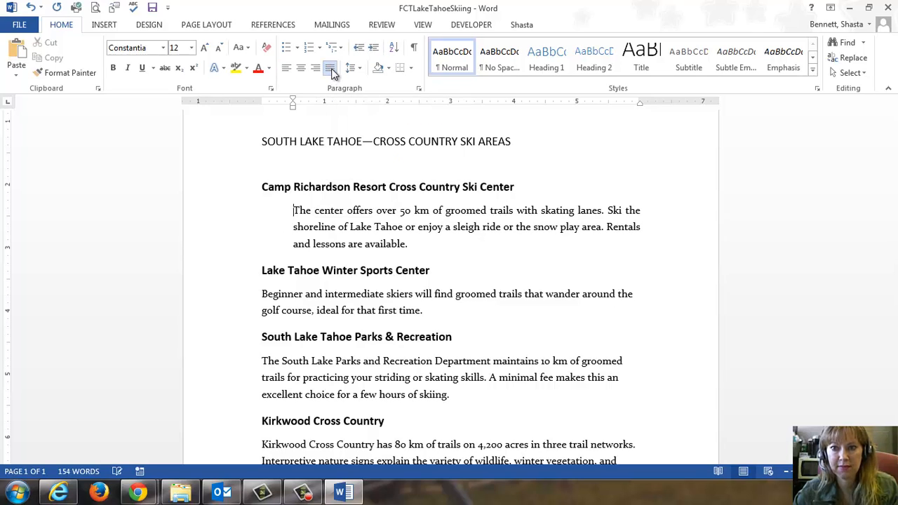
# - Copy the Camp Richardson body paragraph's indent and justified alignment to the other three body paragraphs with Format Painter
pyautogui.click(94, 72)
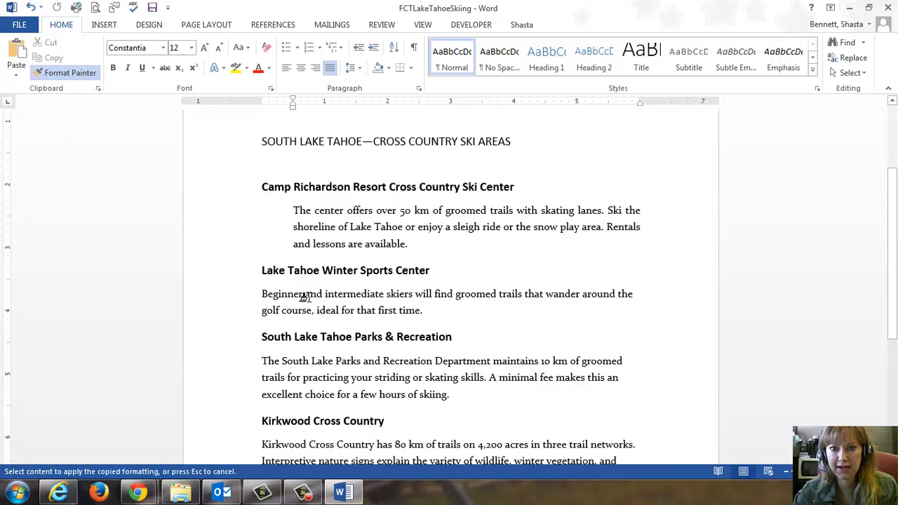
pyautogui.click(287, 300)
pyautogui.scroll(-1, 275, 343)
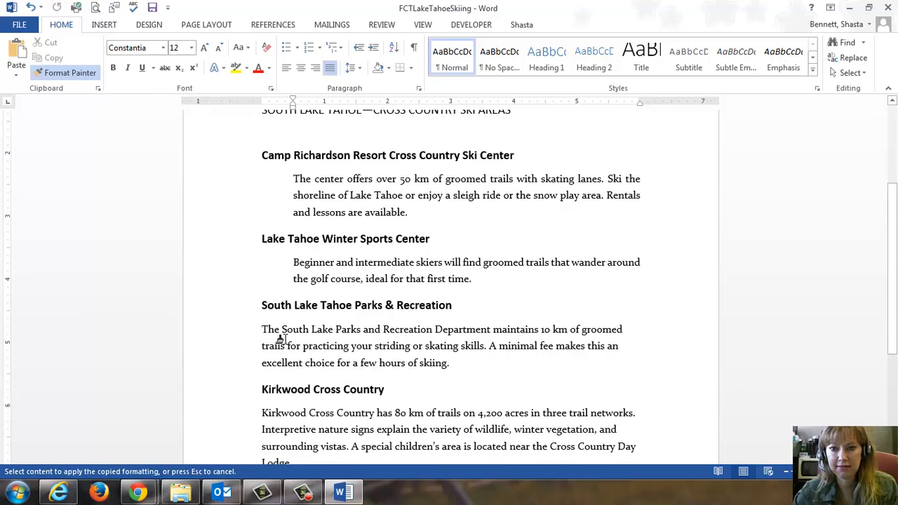
pyautogui.click(284, 331)
pyautogui.scroll(-2, 282, 332)
pyautogui.click(283, 332)
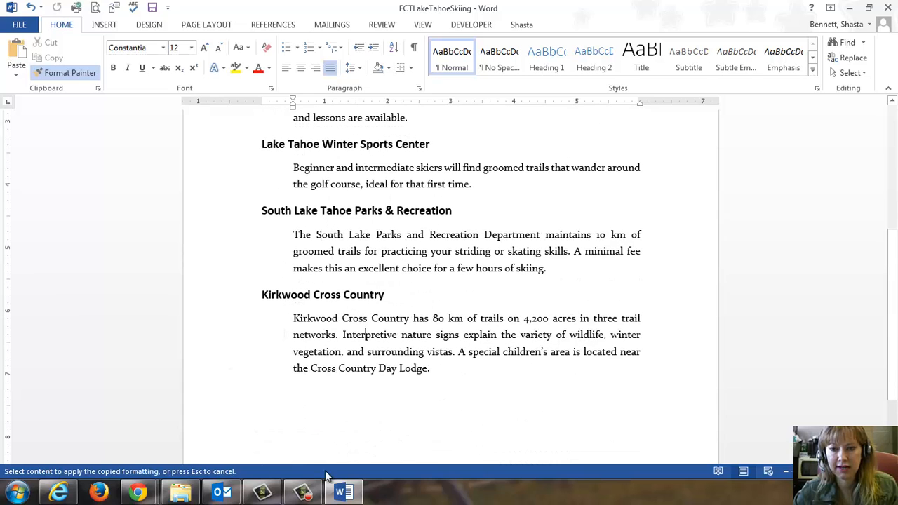
pyautogui.press('Escape')
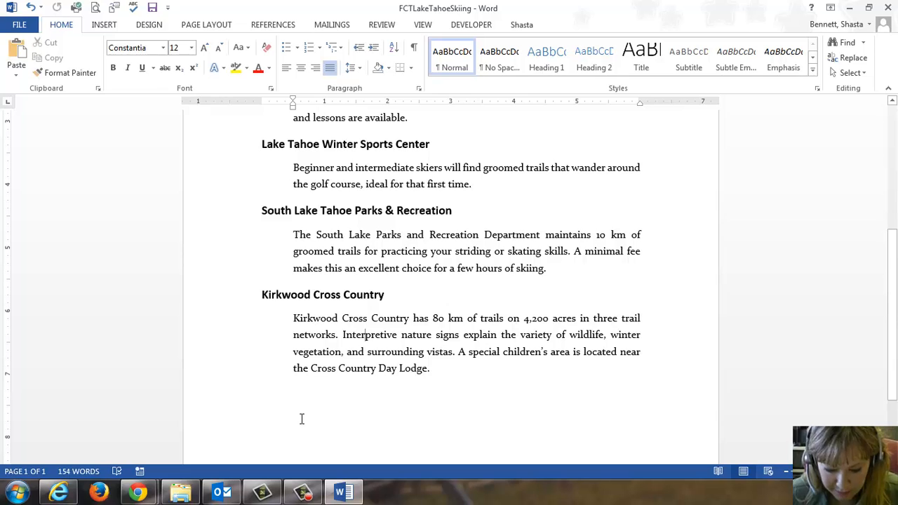
# - Center the title paragraph "SOUTH LAKE TAHOE—CROSS COUNTRY SKI AREAS"
pyautogui.scroll(6, 325, 437)
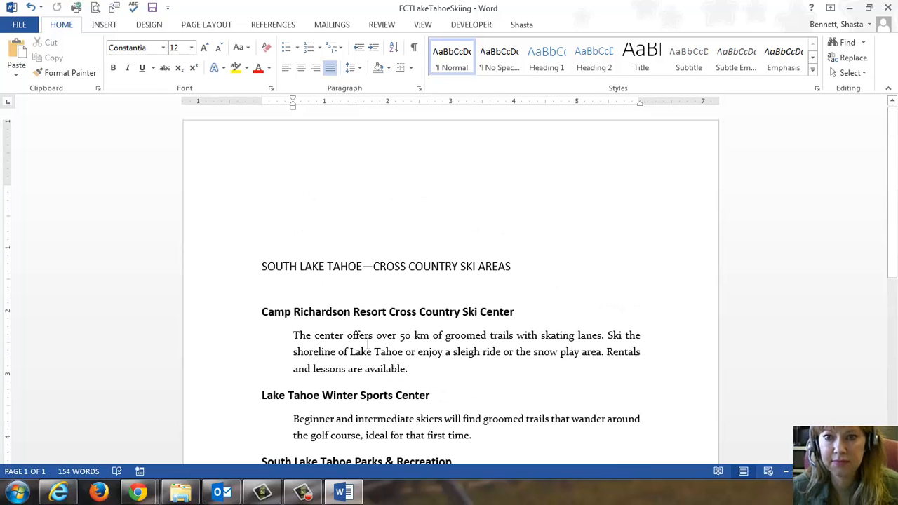
pyautogui.click(518, 268)
pyautogui.tripleClick(329, 267)
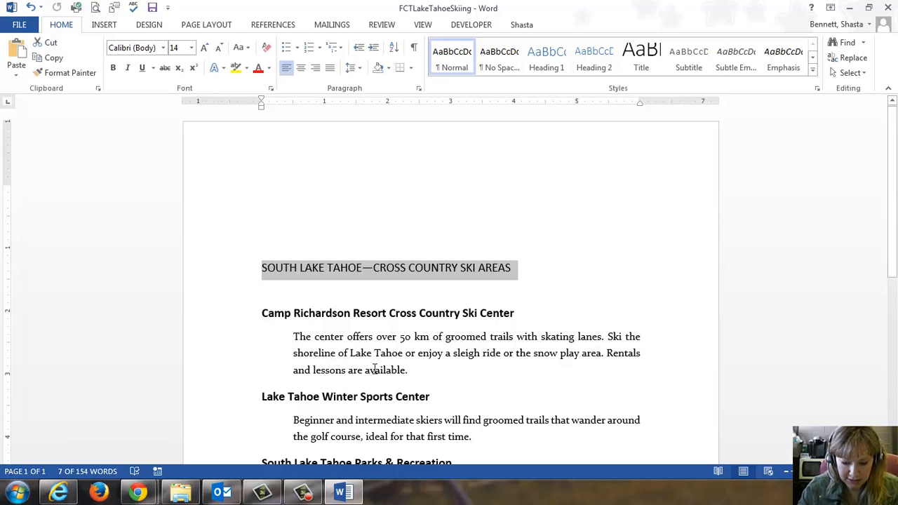
pyautogui.click(304, 72)
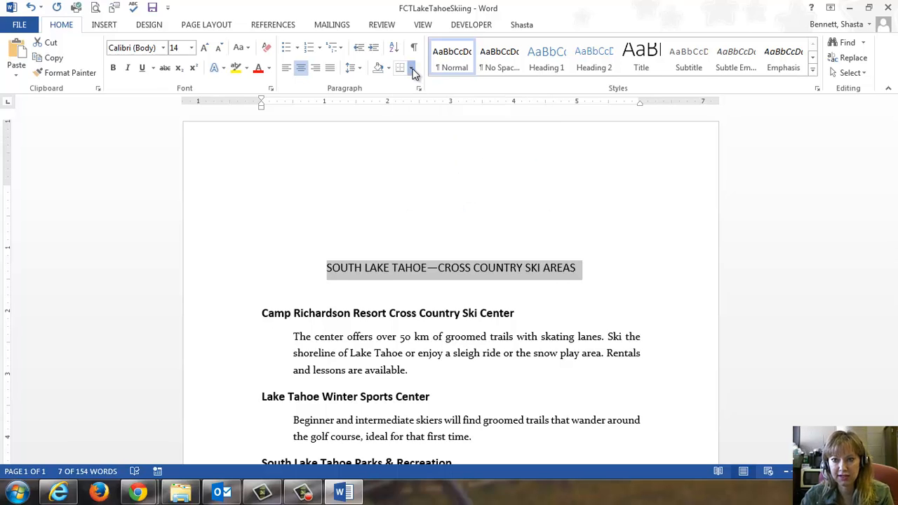
# - Apply Blue, Accent 1, Lighter 40% paragraph shading to the title
pyautogui.click(412, 69)
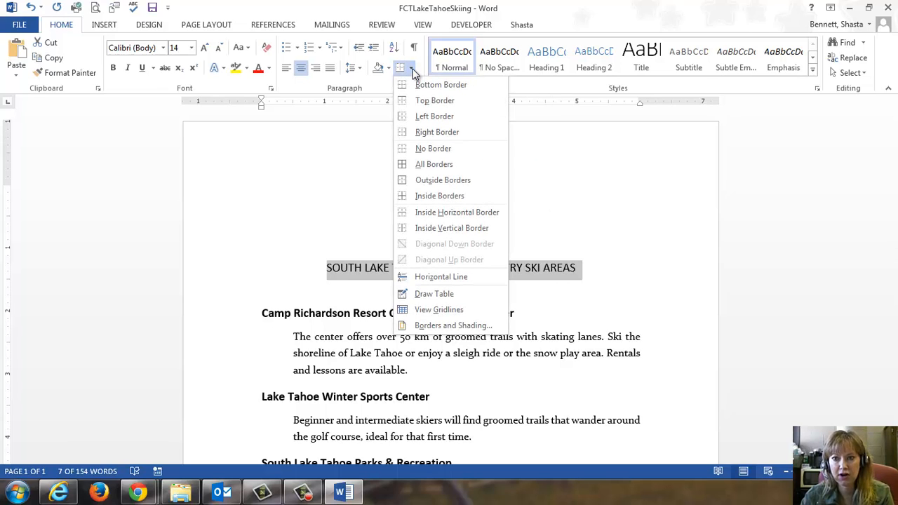
pyautogui.click(419, 327)
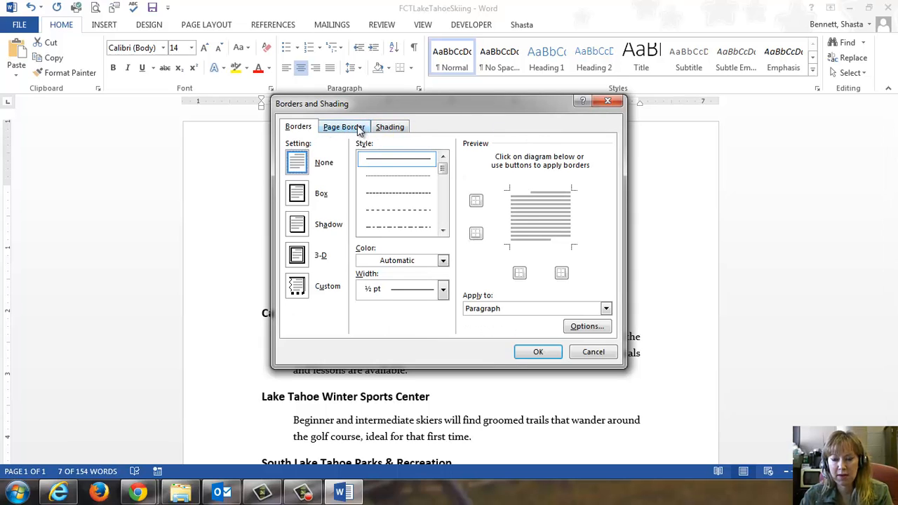
pyautogui.click(388, 128)
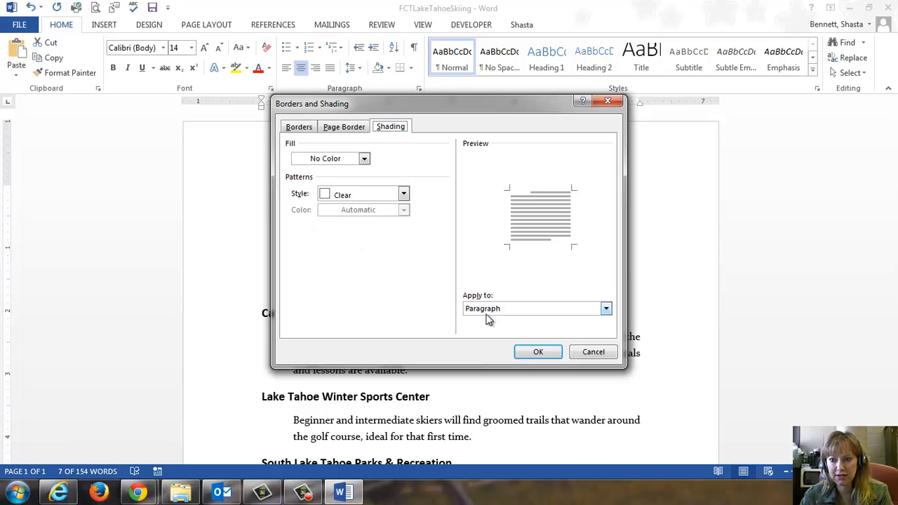
pyautogui.click(364, 159)
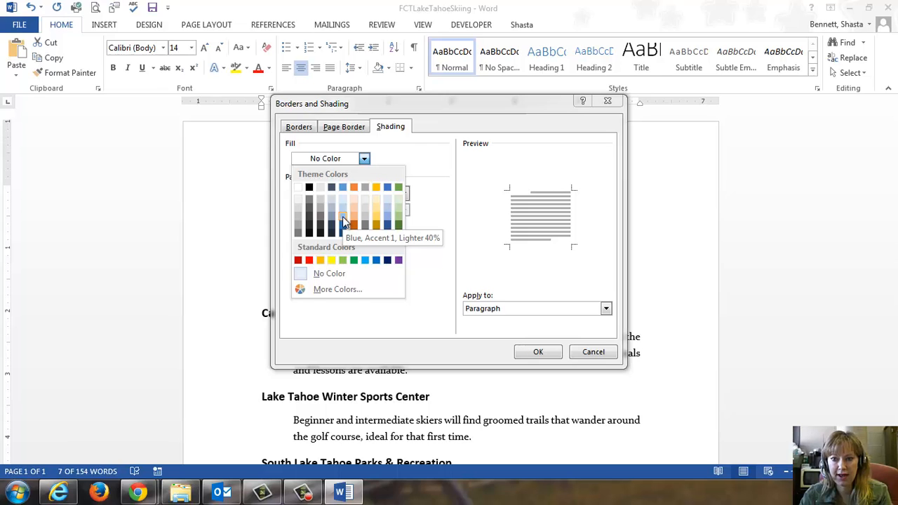
pyautogui.click(343, 222)
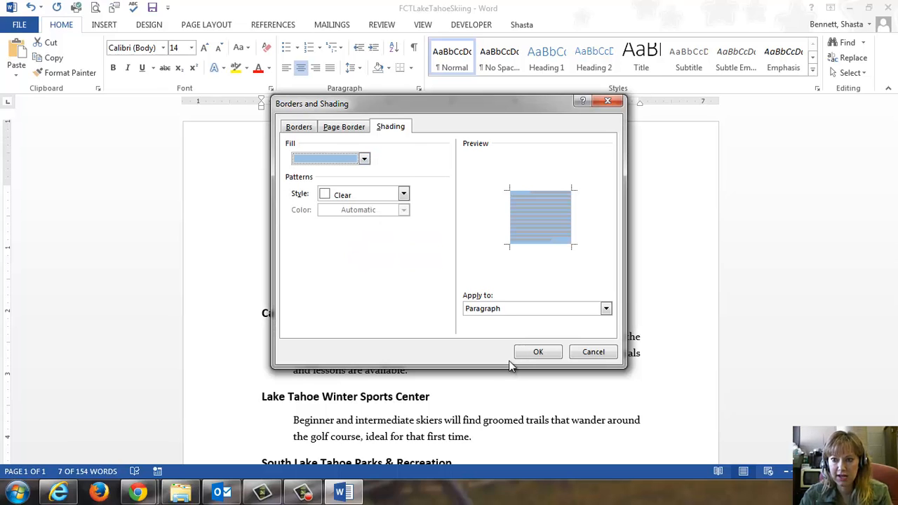
pyautogui.click(535, 353)
pyautogui.click(414, 361)
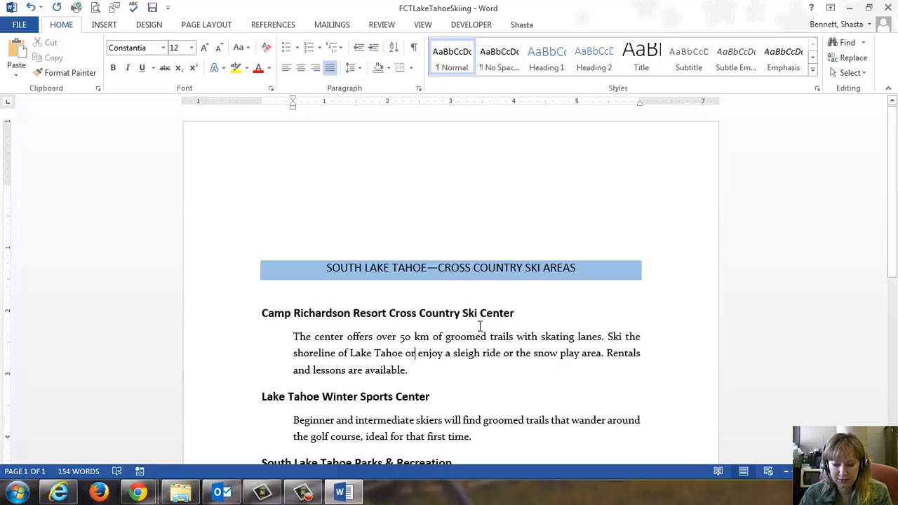
# - Shade the Camp Richardson subheading paragraph with the lightest Blue, Accent 1 tint and add a single ½ pt bottom border
pyautogui.tripleClick(447, 315)
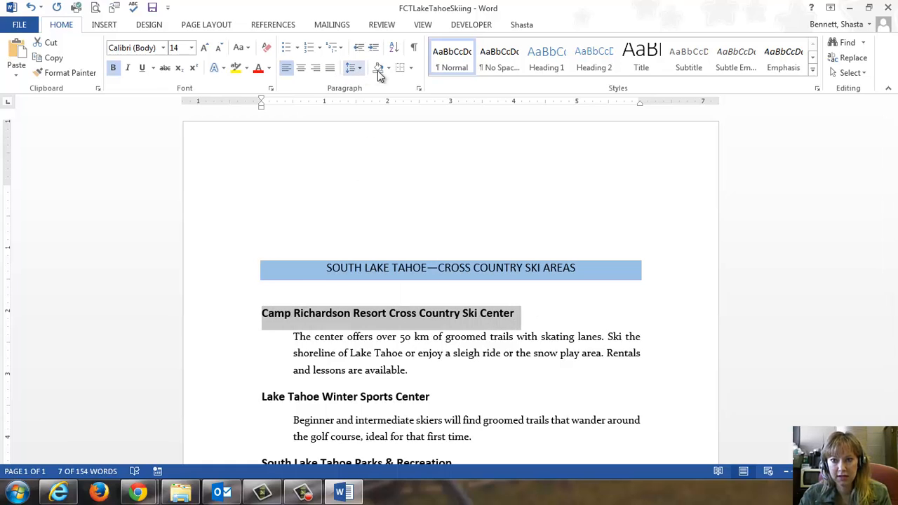
pyautogui.click(411, 68)
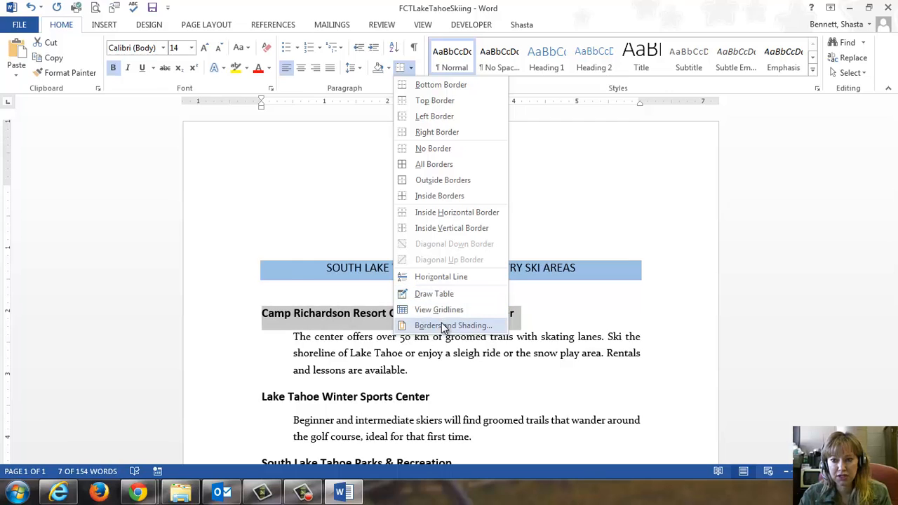
pyautogui.click(441, 325)
pyautogui.click(395, 131)
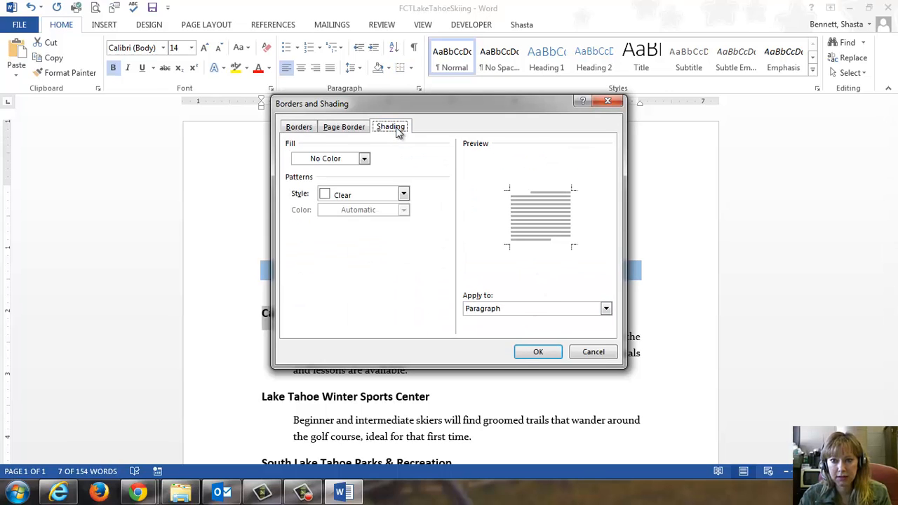
pyautogui.click(364, 159)
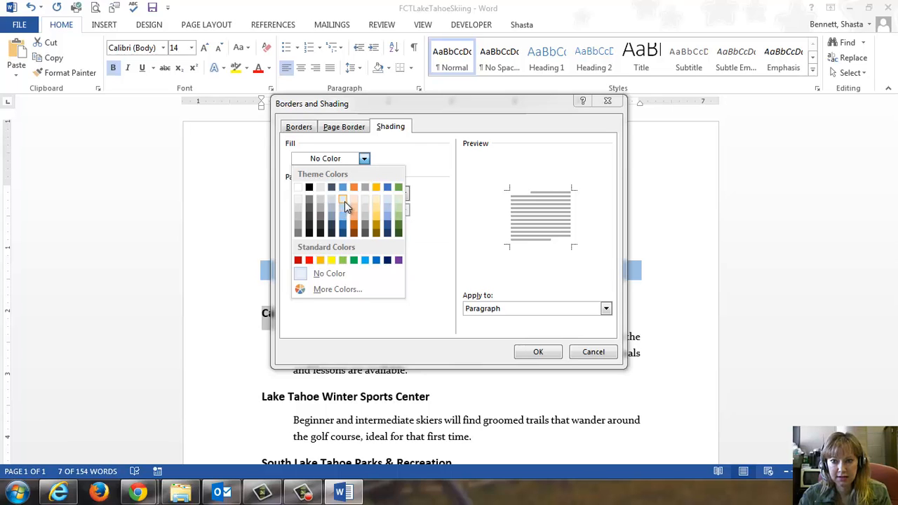
pyautogui.click(345, 202)
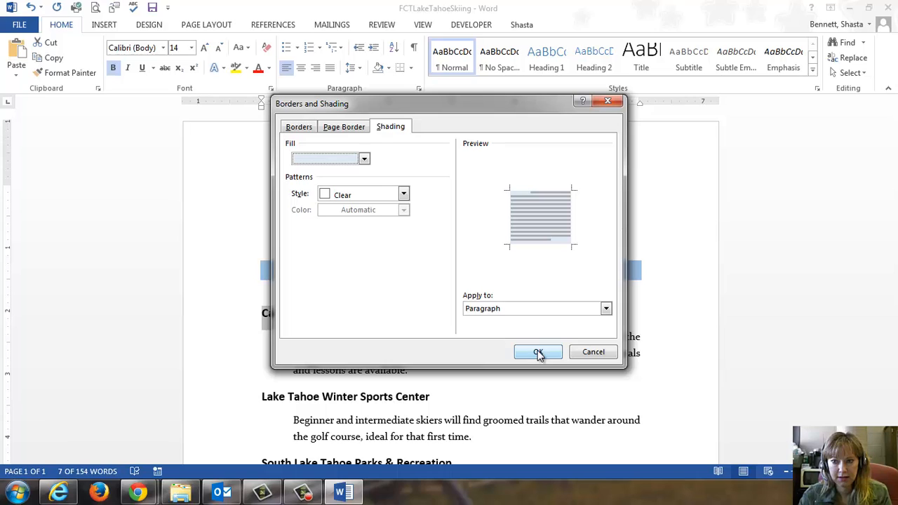
pyautogui.click(300, 128)
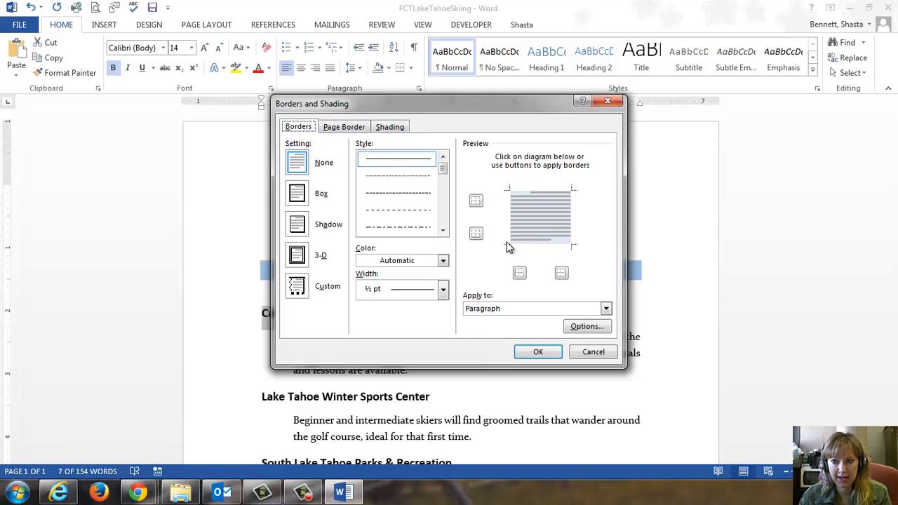
pyautogui.click(531, 247)
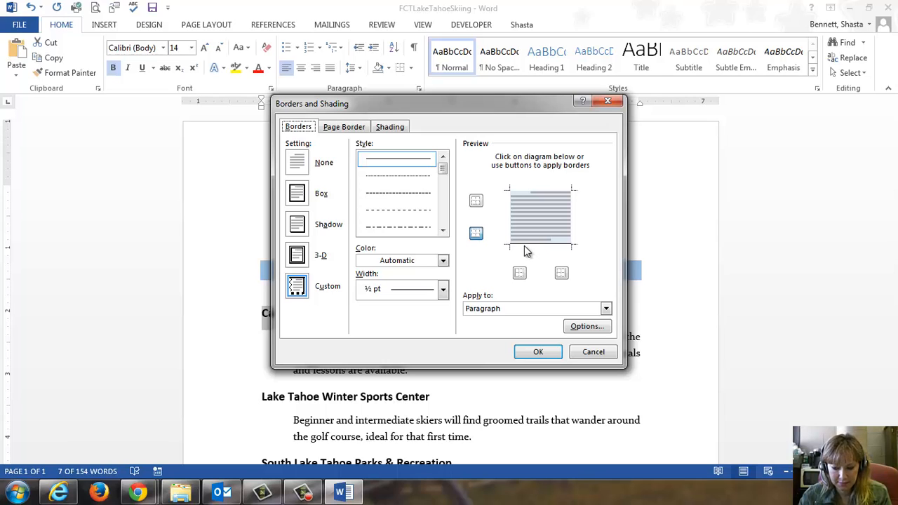
pyautogui.click(539, 352)
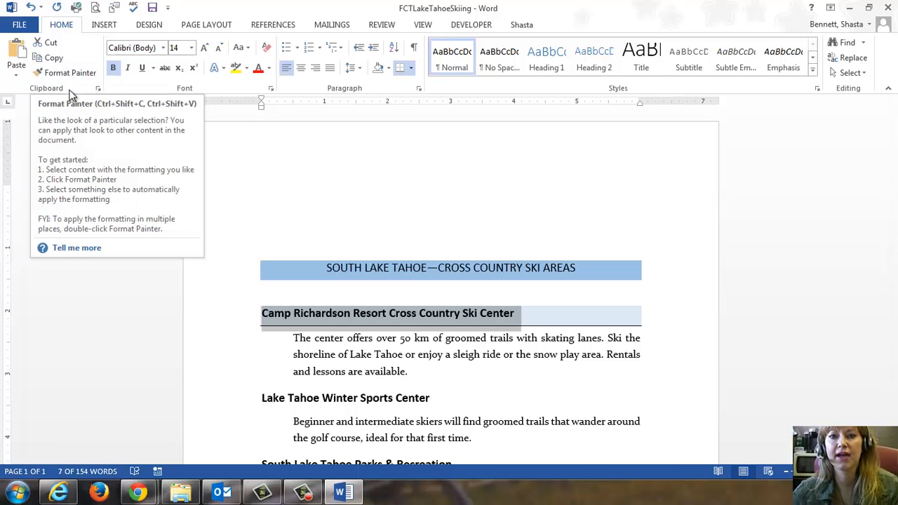
# - Copy the Camp Richardson subheading's shading and bottom border to the other three subheadings with Format Painter
pyautogui.click(66, 76)
pyautogui.scroll(-2, 301, 302)
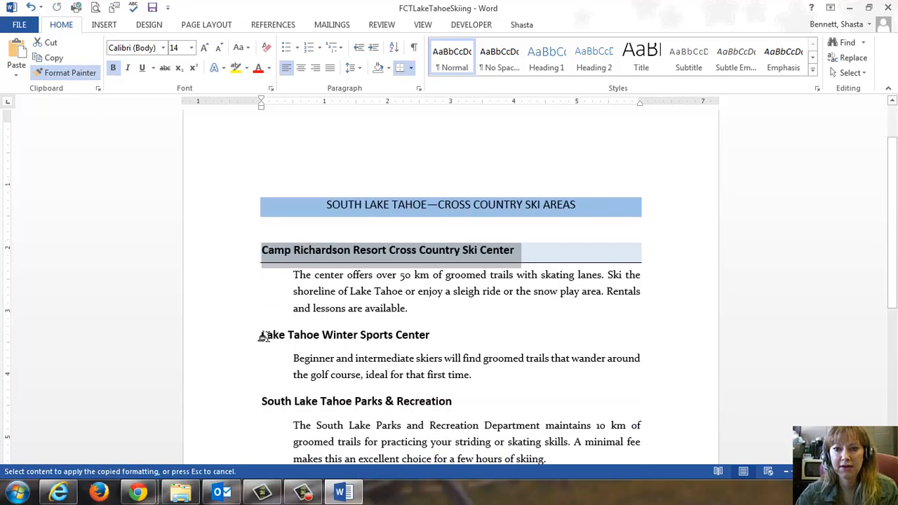
pyautogui.moveTo(263, 335); pyautogui.dragTo(442, 339)
pyautogui.scroll(-2, 320, 344)
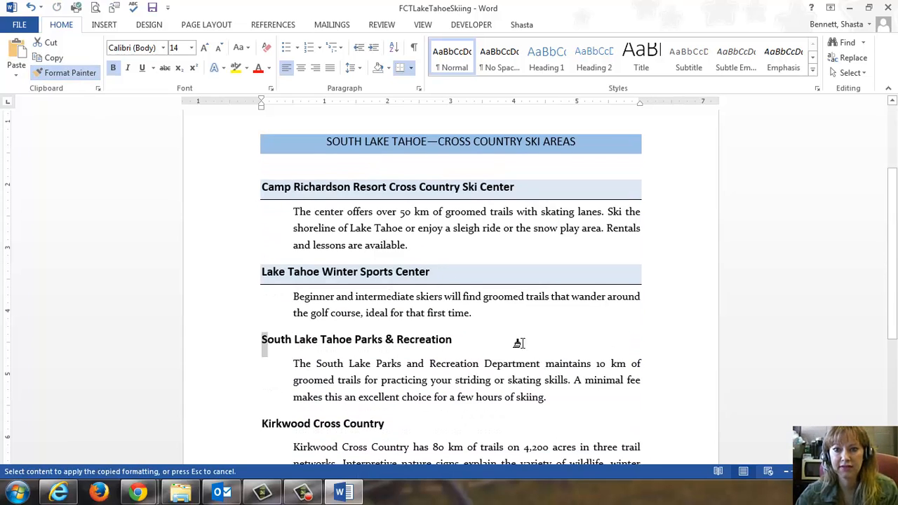
pyautogui.moveTo(261, 340); pyautogui.dragTo(458, 342)
pyautogui.scroll(-2, 426, 356)
pyautogui.moveTo(259, 362); pyautogui.dragTo(505, 367)
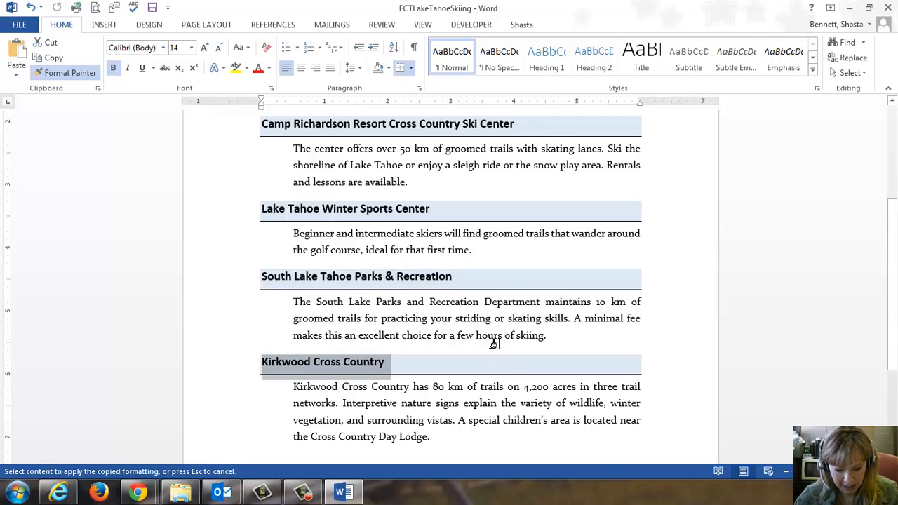
pyautogui.press('Escape')
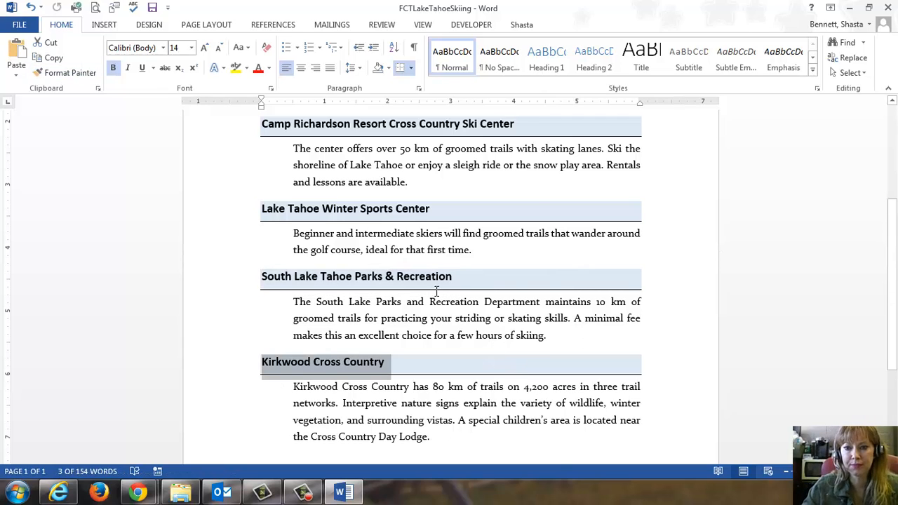
# - Add a 3 pt Shadow page border in a darker Blue, Accent 1 shade to the whole document
pyautogui.scroll(2, 436, 290)
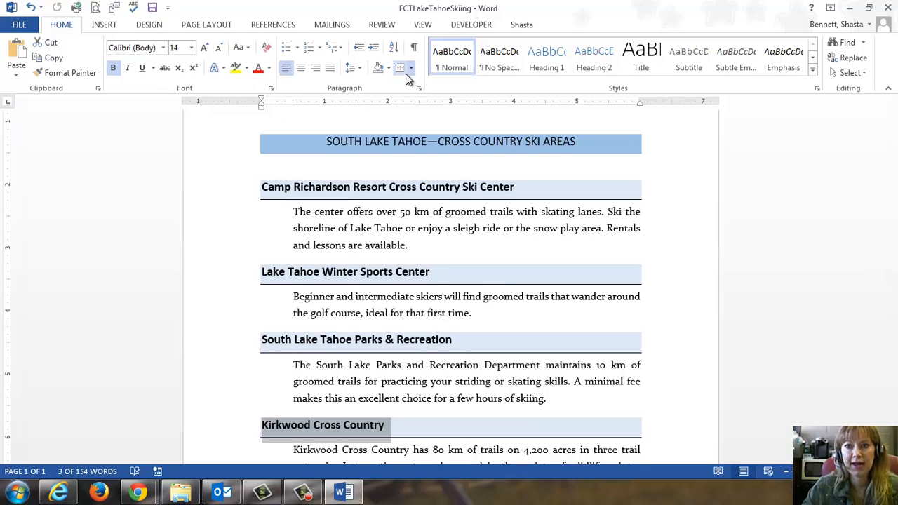
pyautogui.click(412, 69)
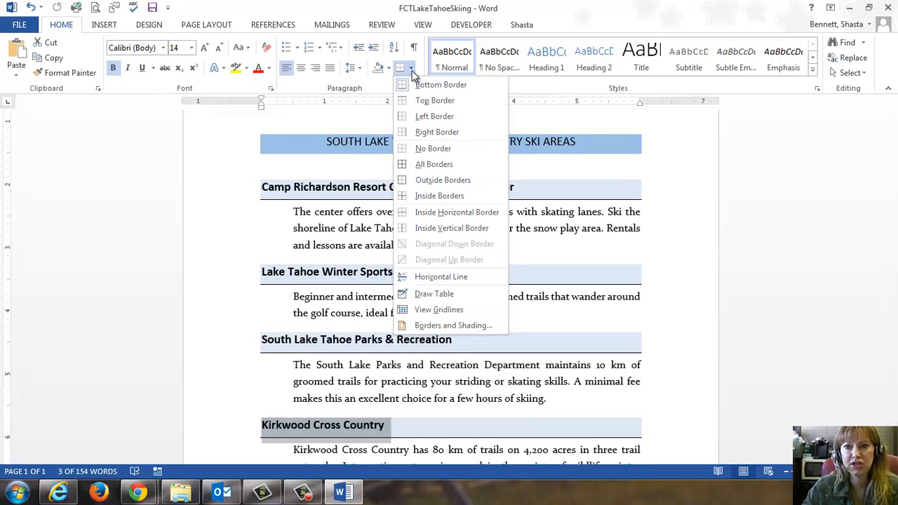
pyautogui.click(434, 326)
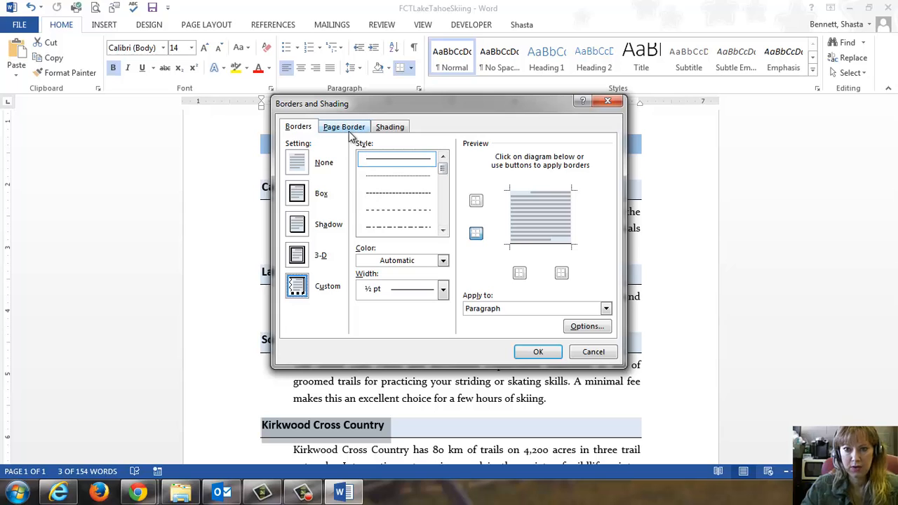
pyautogui.click(347, 129)
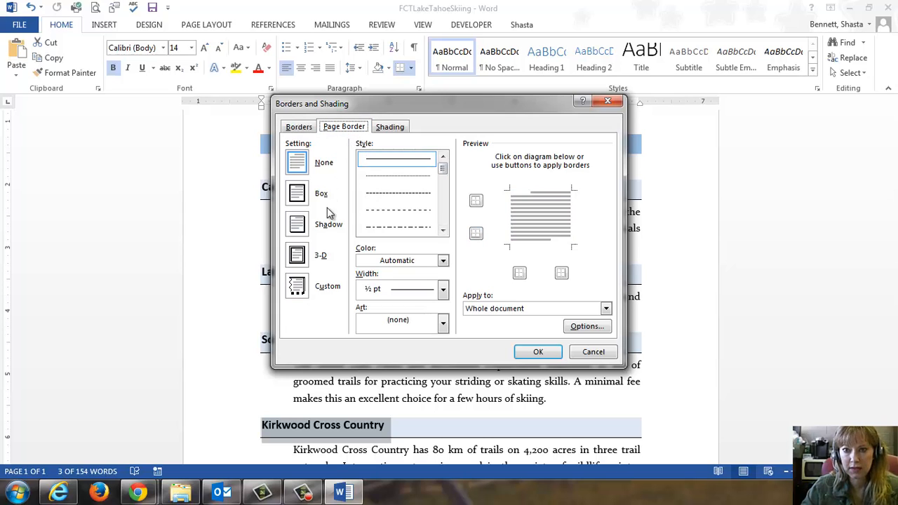
pyautogui.click(297, 226)
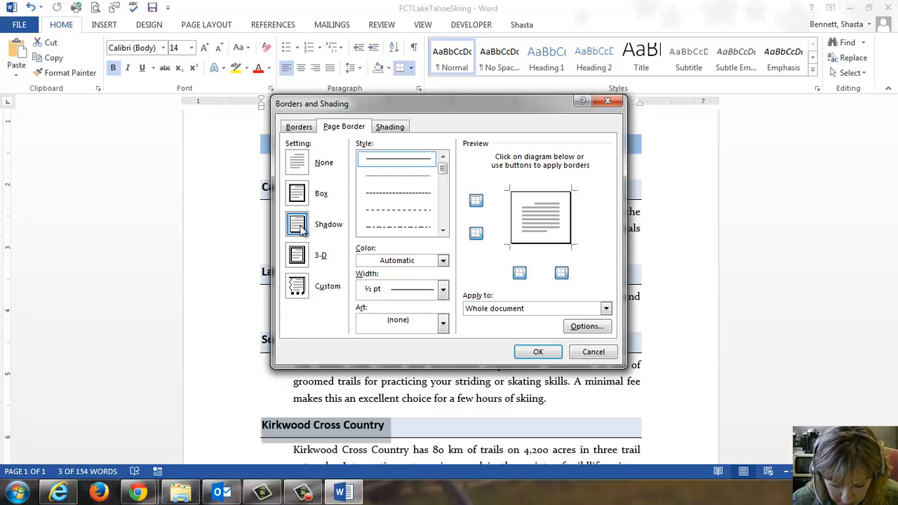
pyautogui.click(444, 291)
pyautogui.click(437, 412)
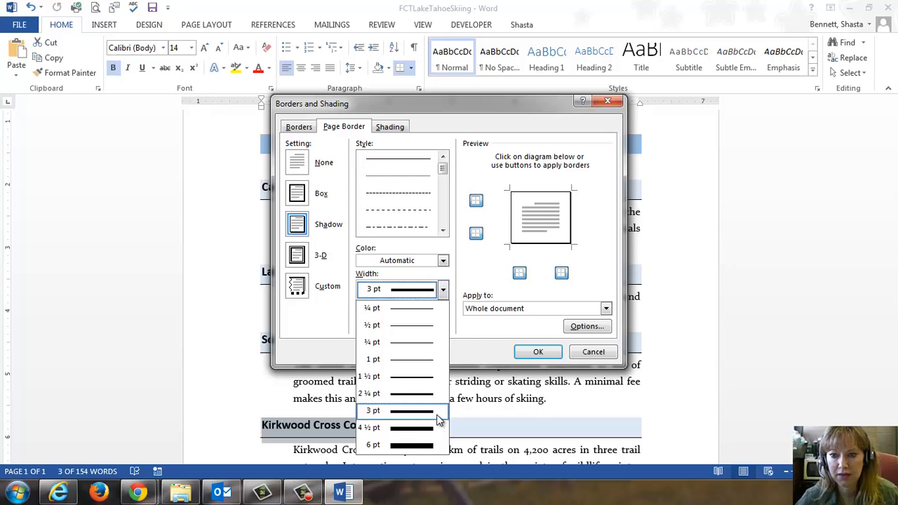
pyautogui.click(444, 262)
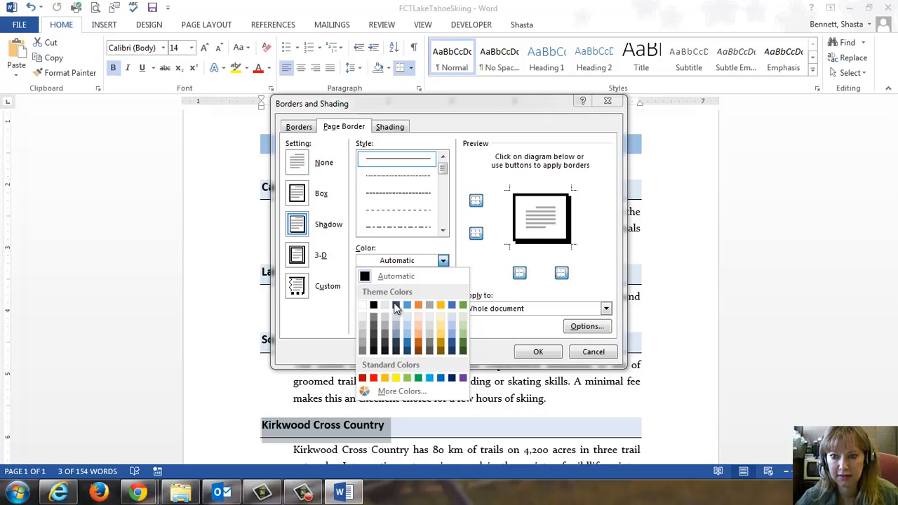
pyautogui.click(407, 352)
pyautogui.click(538, 352)
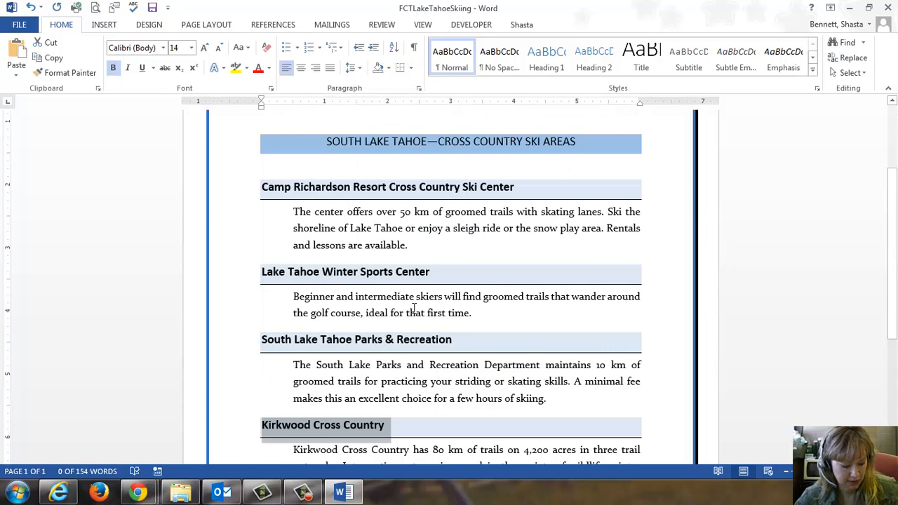
pyautogui.scroll(-5, 415, 309)
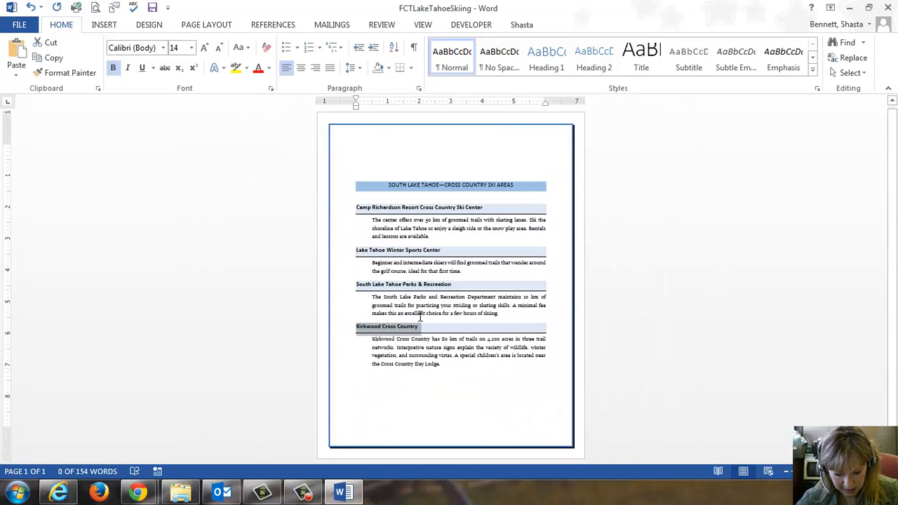
pyautogui.click(424, 313)
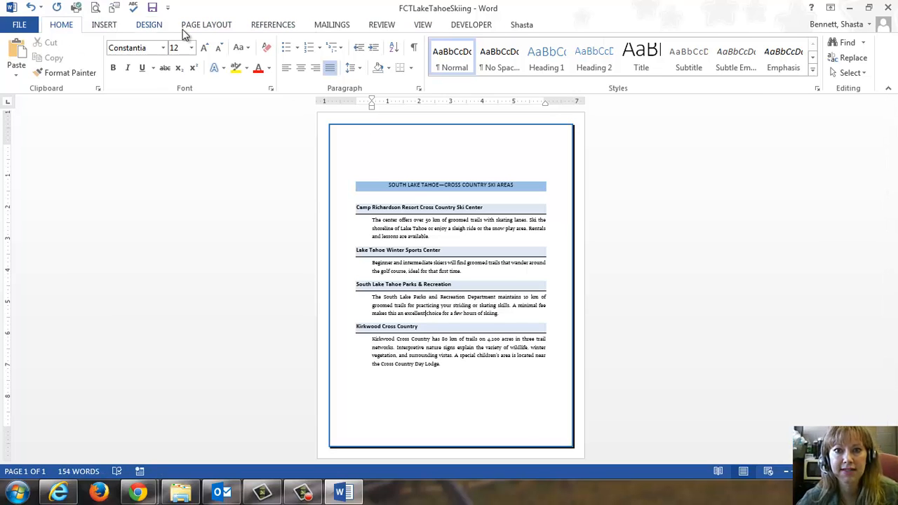
# - Apply the Integral theme to the document
pyautogui.click(148, 24)
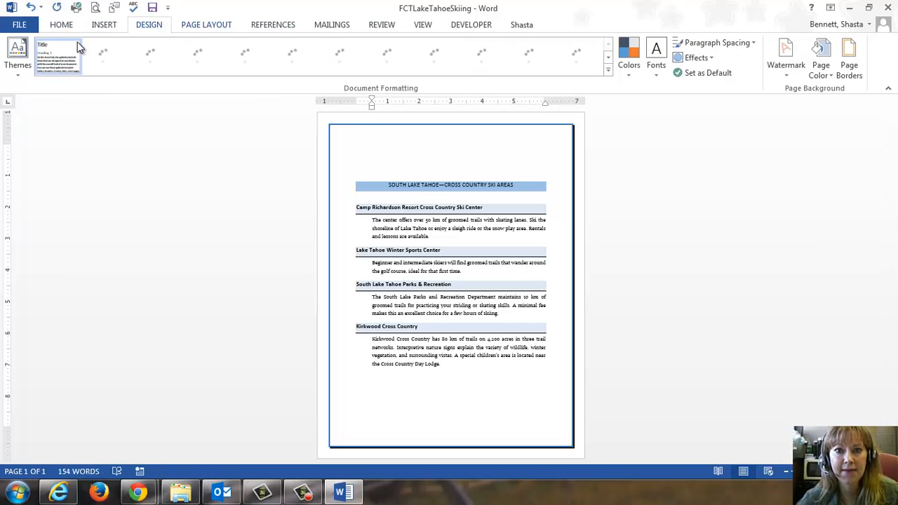
pyautogui.click(16, 79)
pyautogui.scroll(-3, 138, 220)
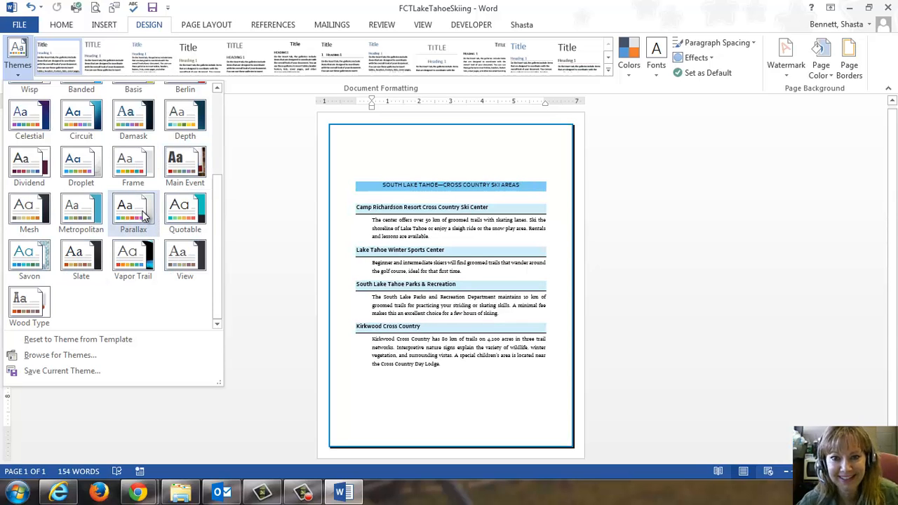
pyautogui.scroll(3, 143, 216)
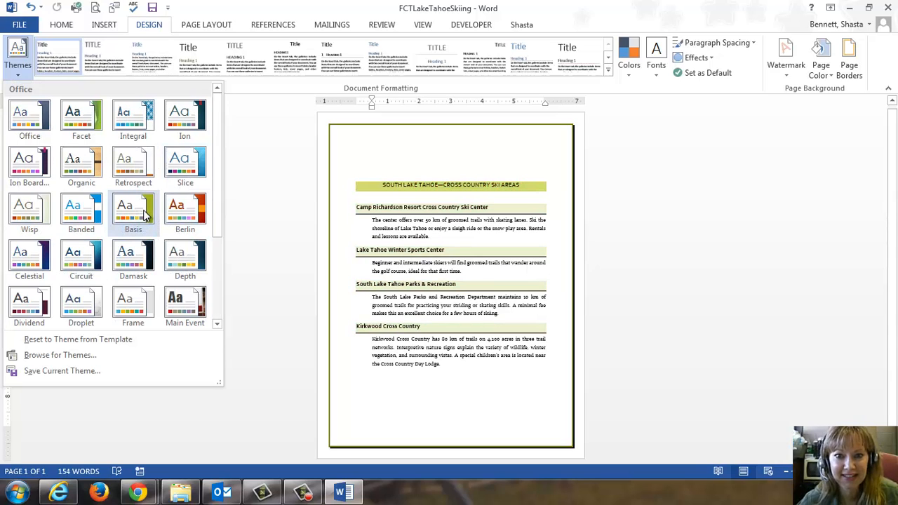
pyautogui.click(134, 116)
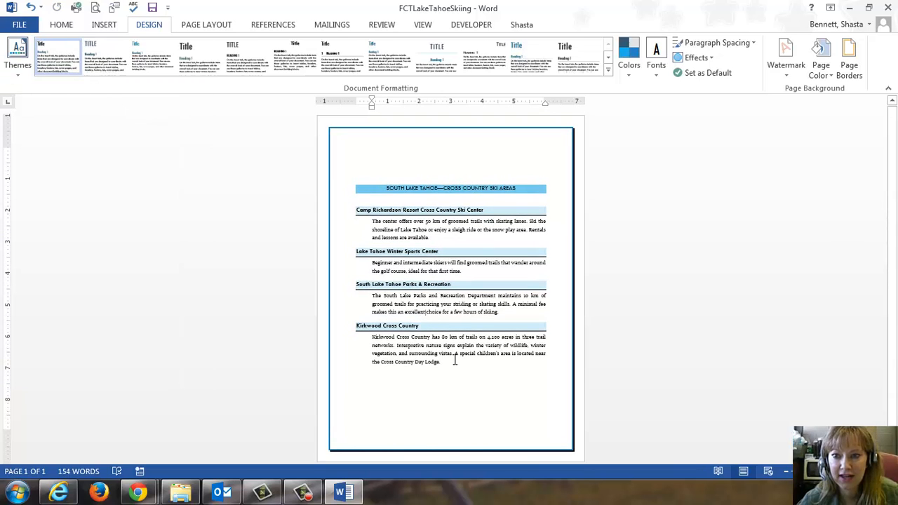
pyautogui.click(429, 390)
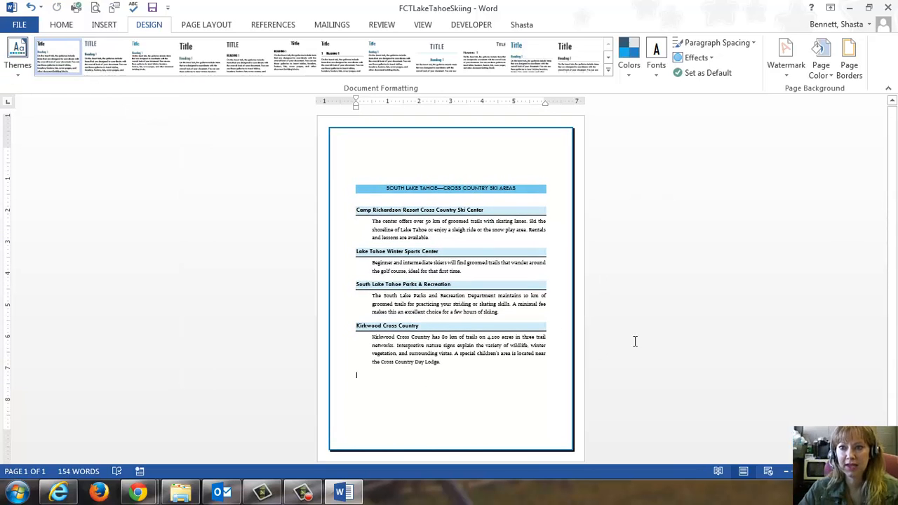
pyautogui.scroll(4, 515, 245)
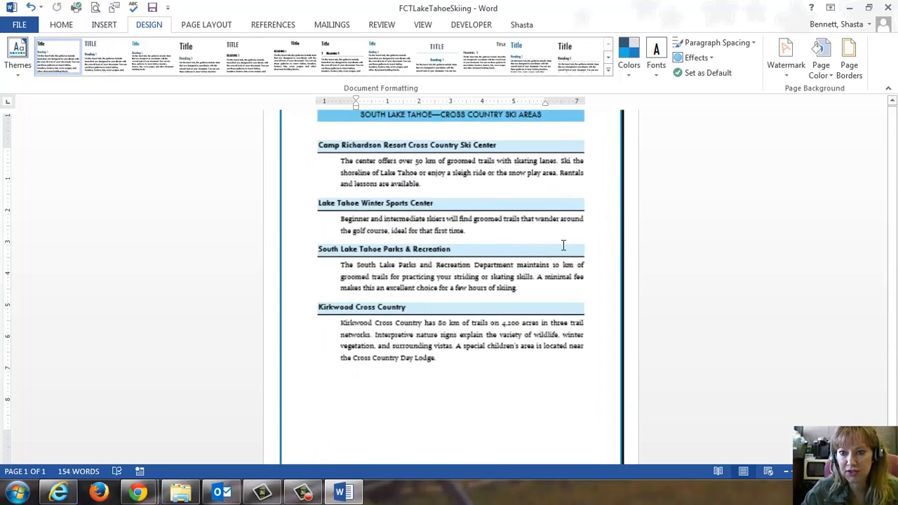